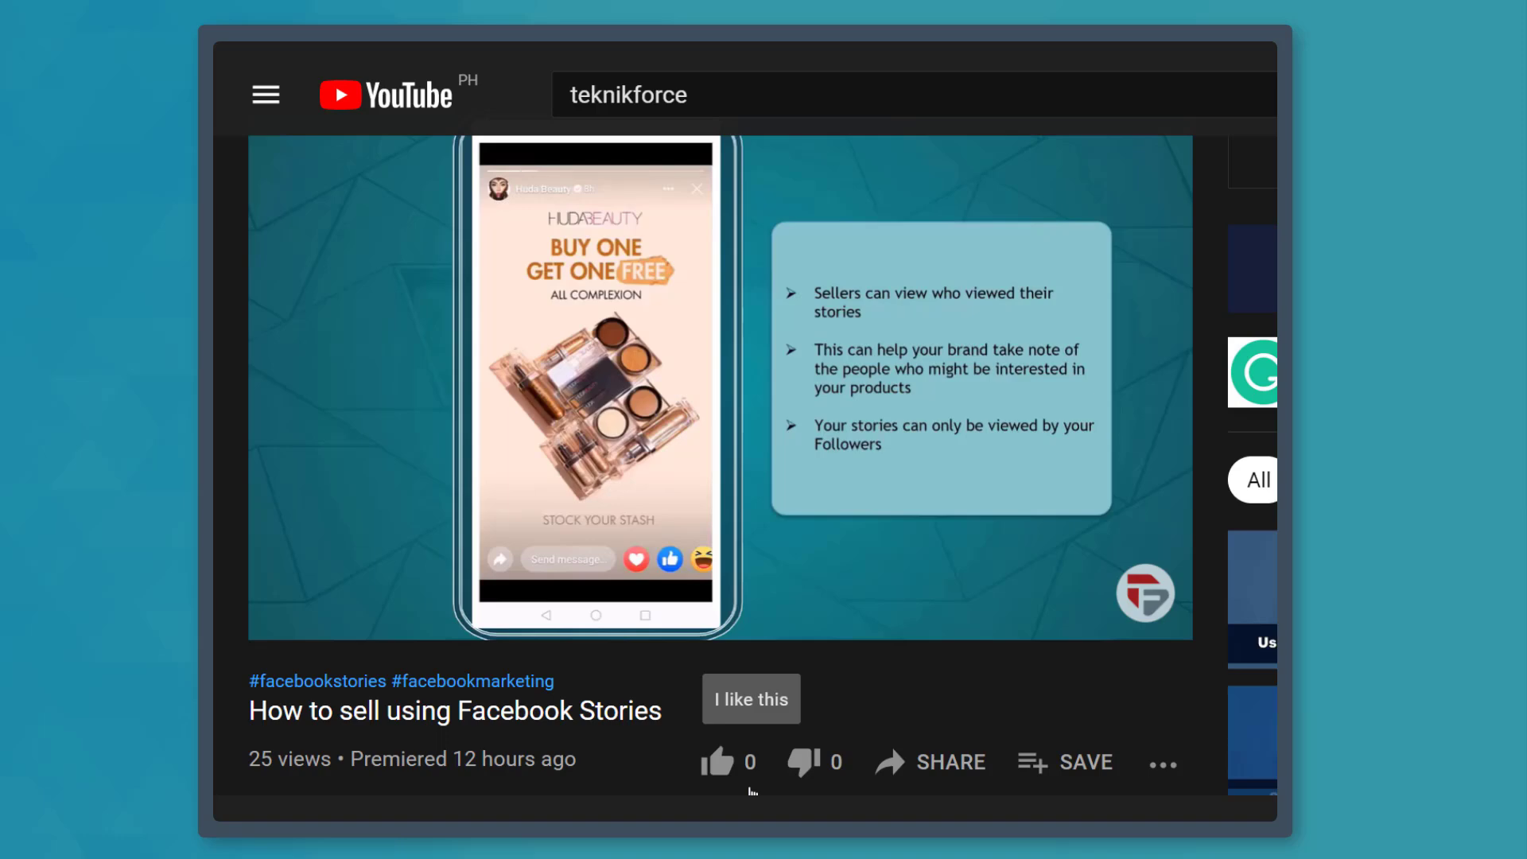
left_click(718, 765)
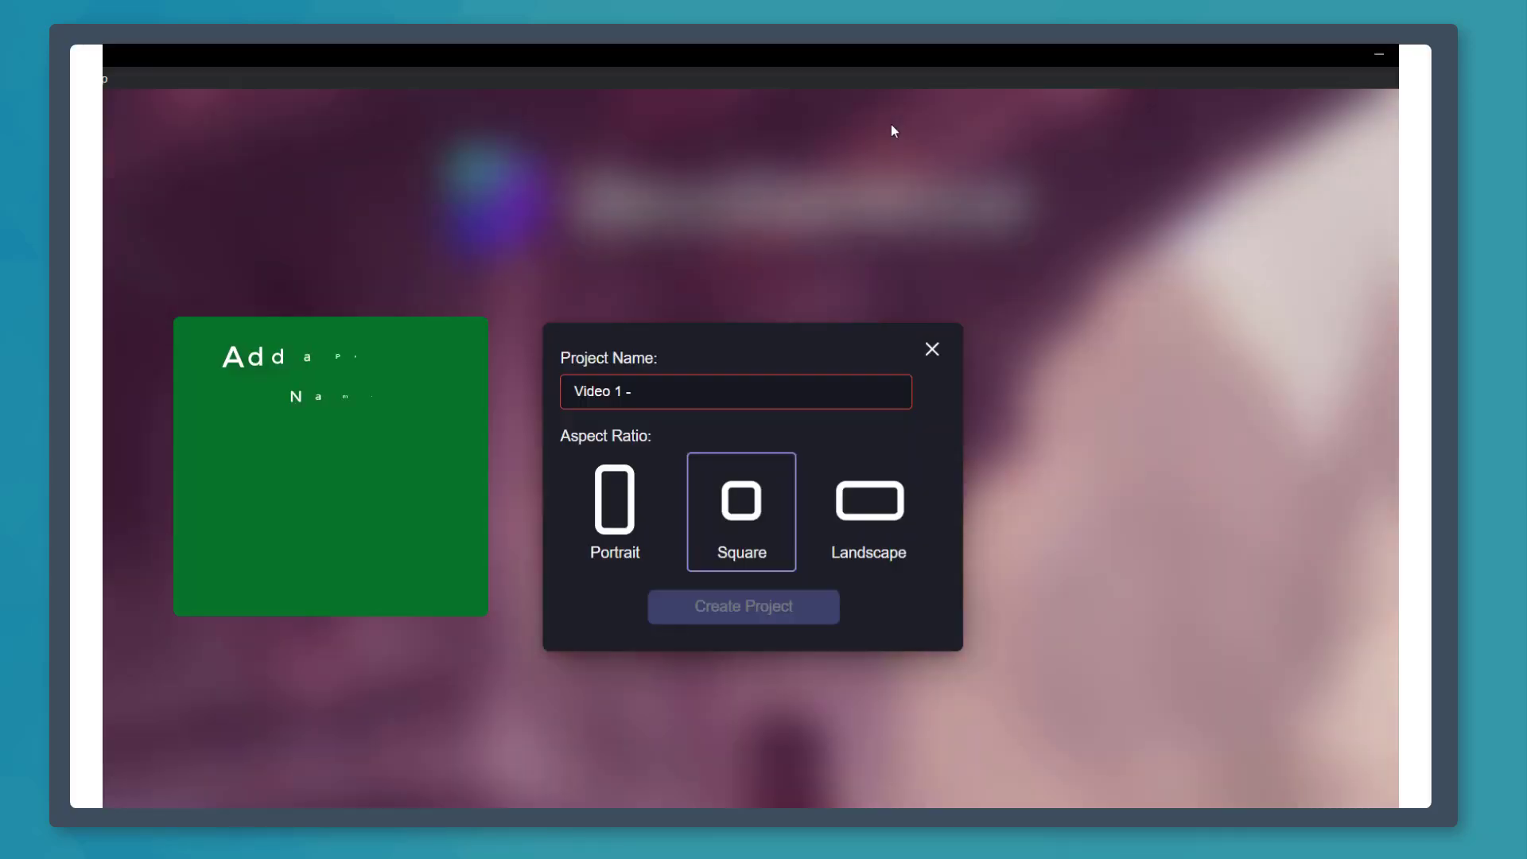
- Name the new project "Video 1 - OCAS" and give it the Portrait aspect ratio
type("OCAS")
left_click(633, 528)
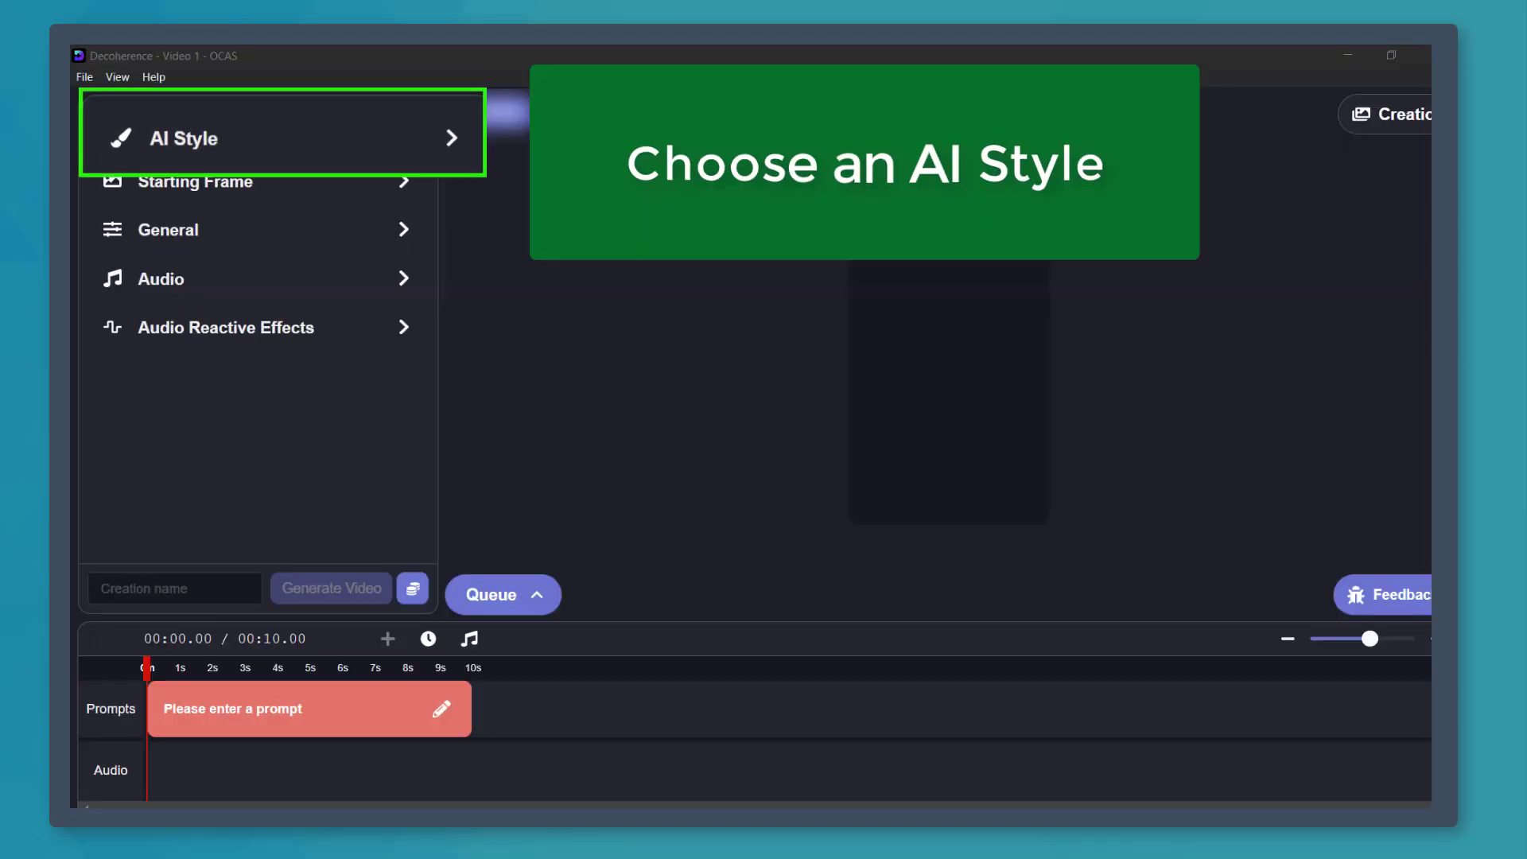
- Browse the AI styles available for the video
left_click(386, 137)
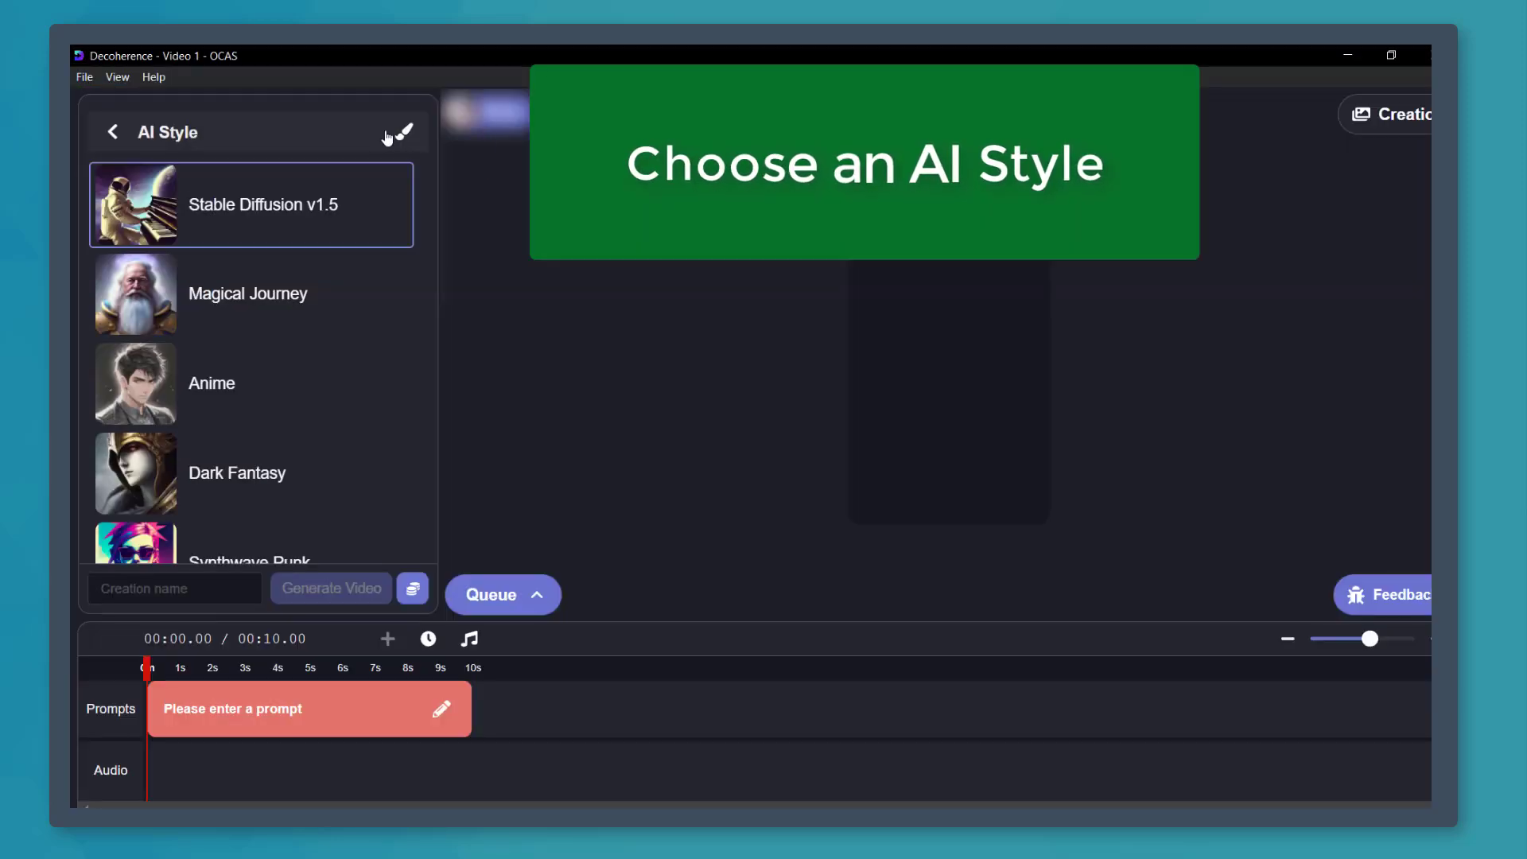
scroll(428, 286, "down", 1)
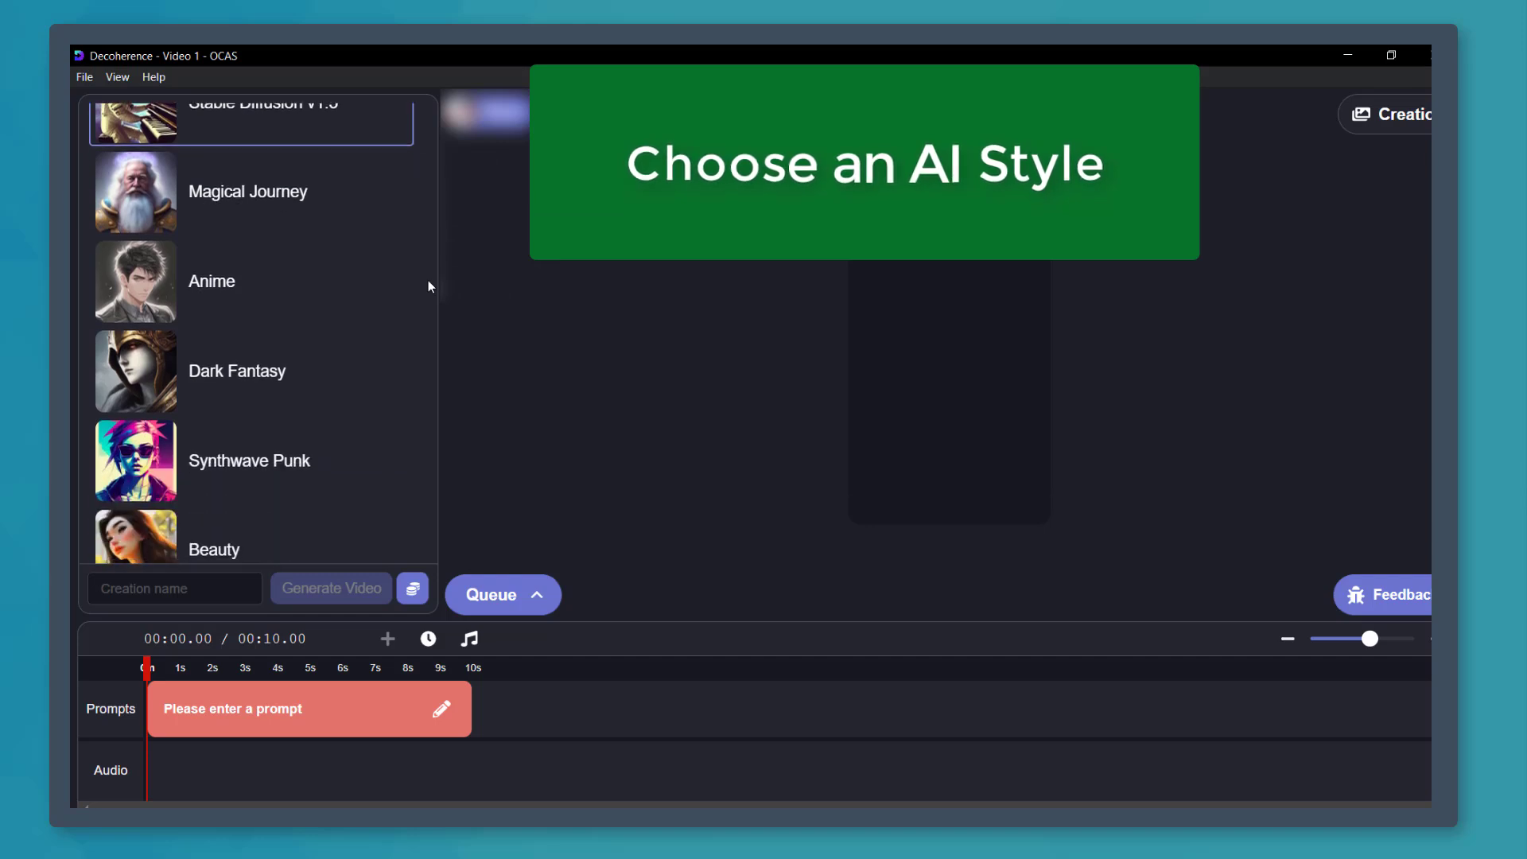
scroll(428, 282, "up", 1)
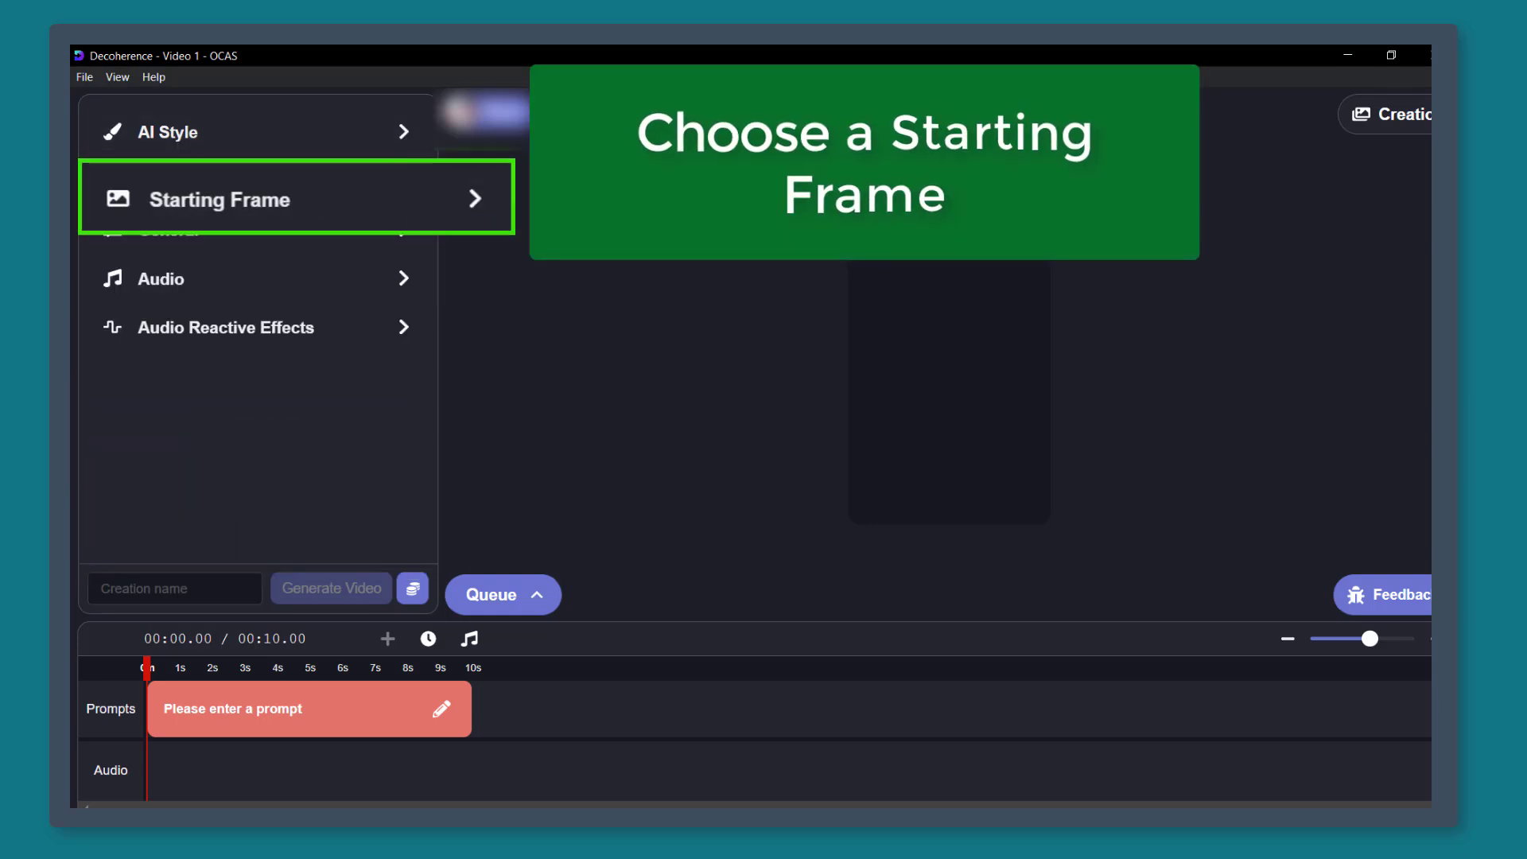
- Generate starting frame images of a colorful autumn forest for the project
left_click(392, 173)
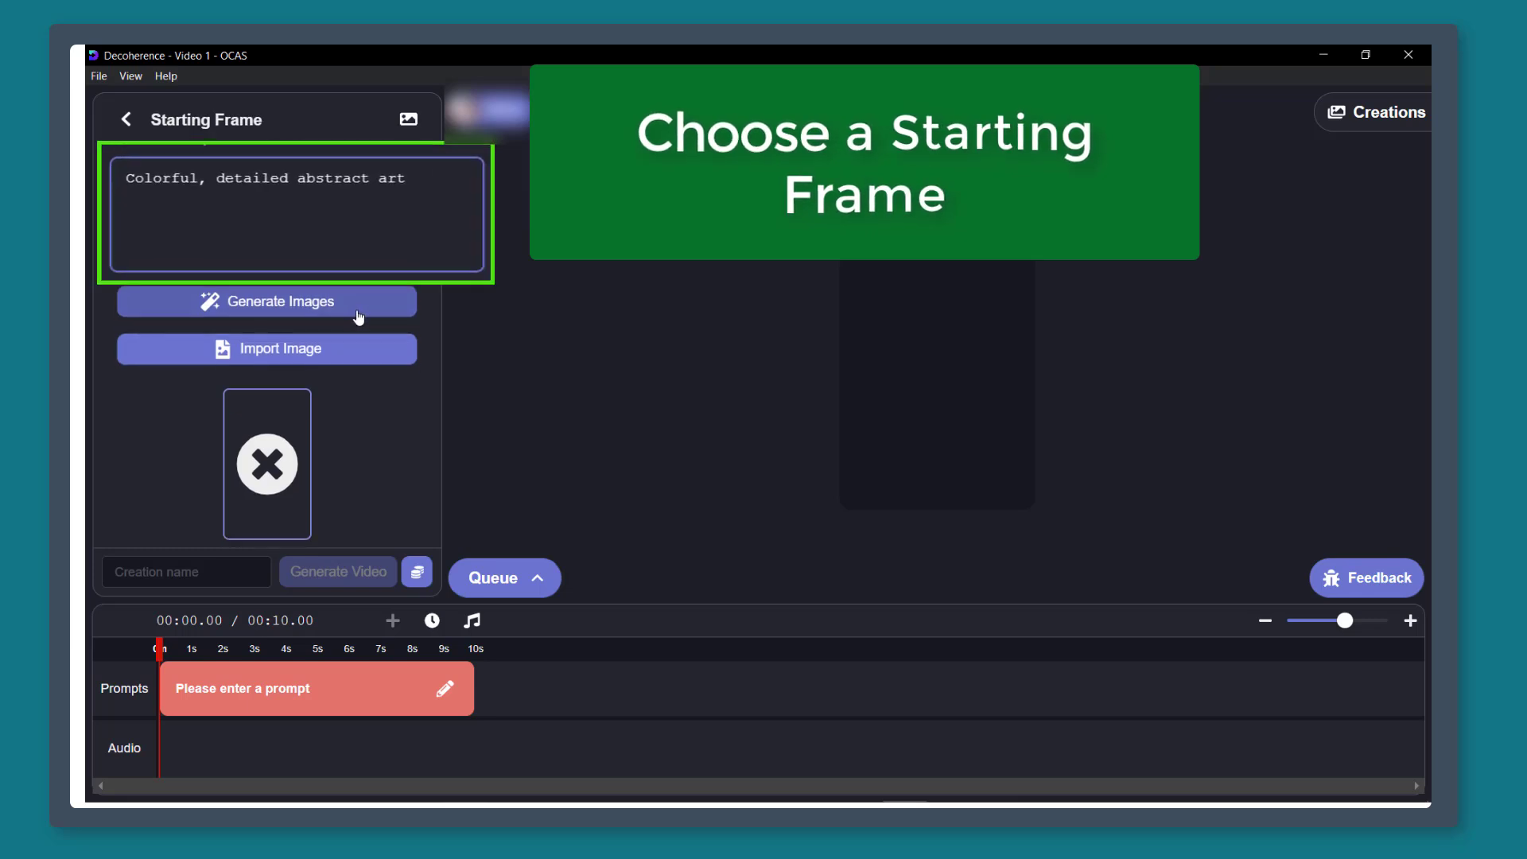
left_click(357, 312)
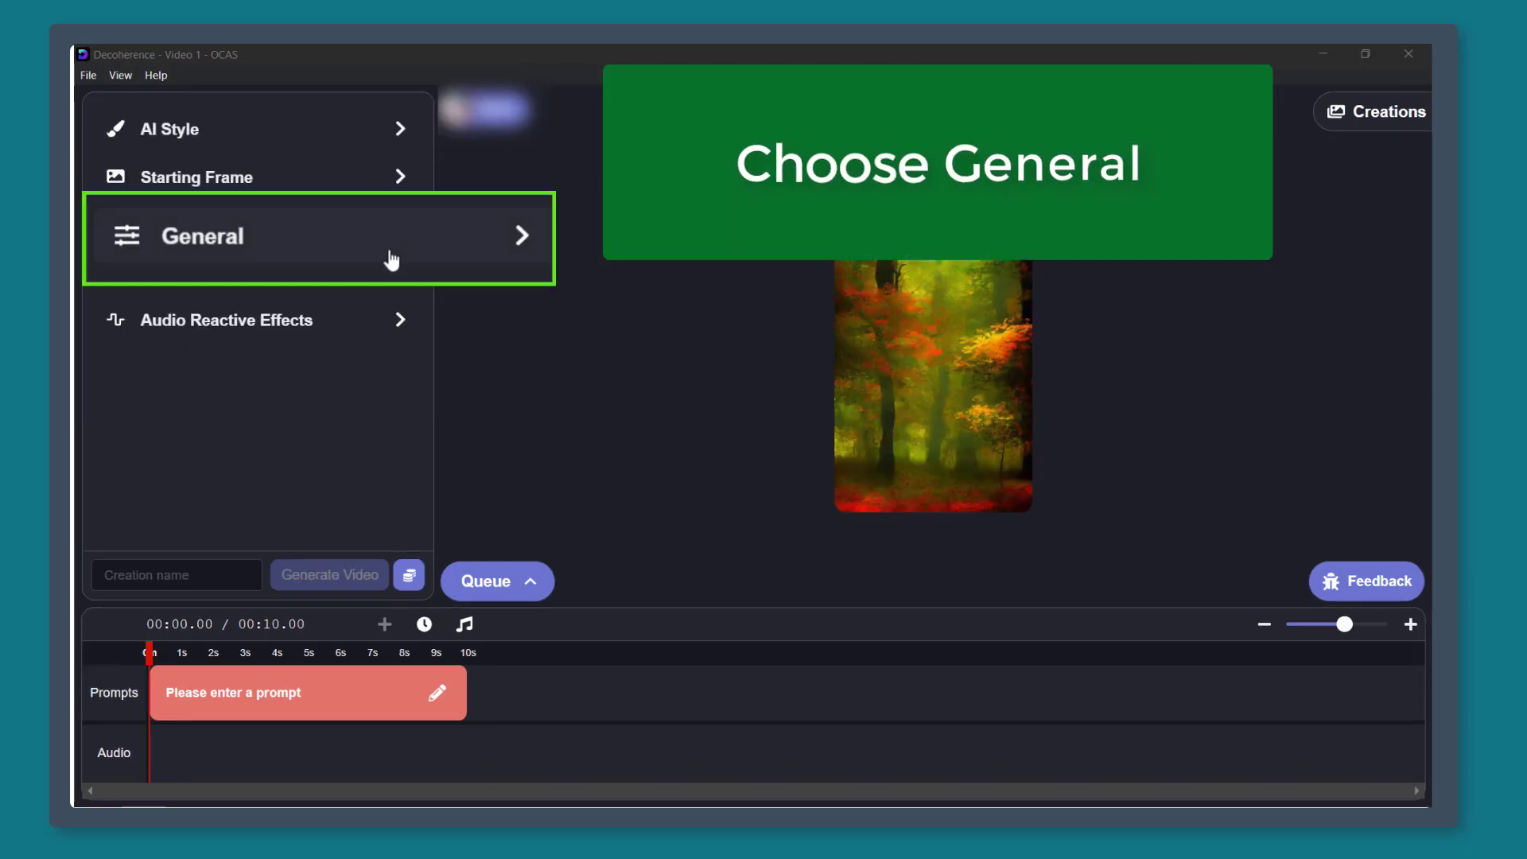
- Set the frame interpolation to 3 in the project's general settings
left_click(390, 259)
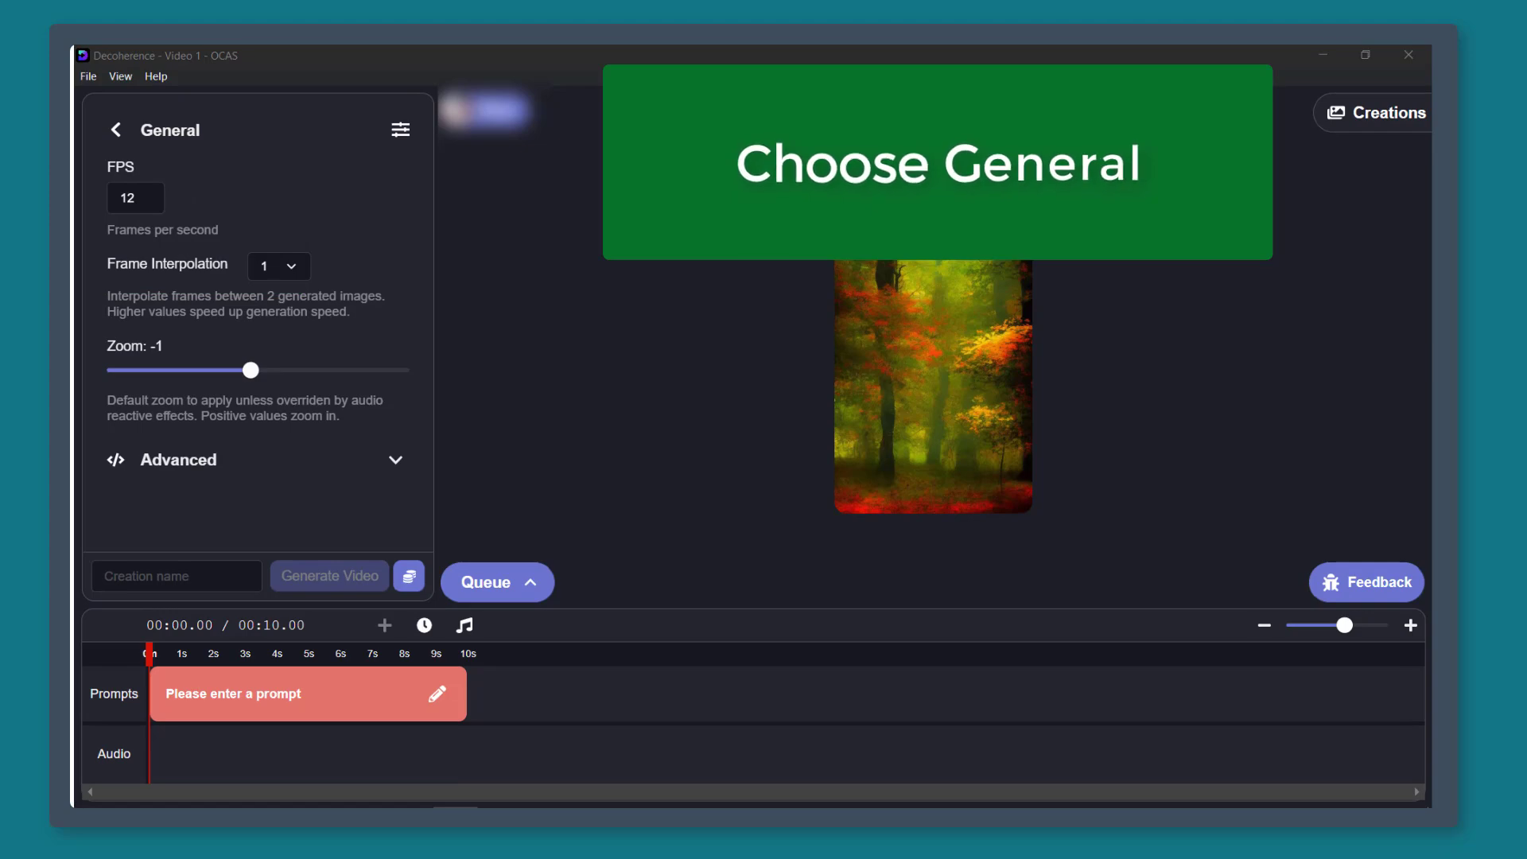
left_click(291, 265)
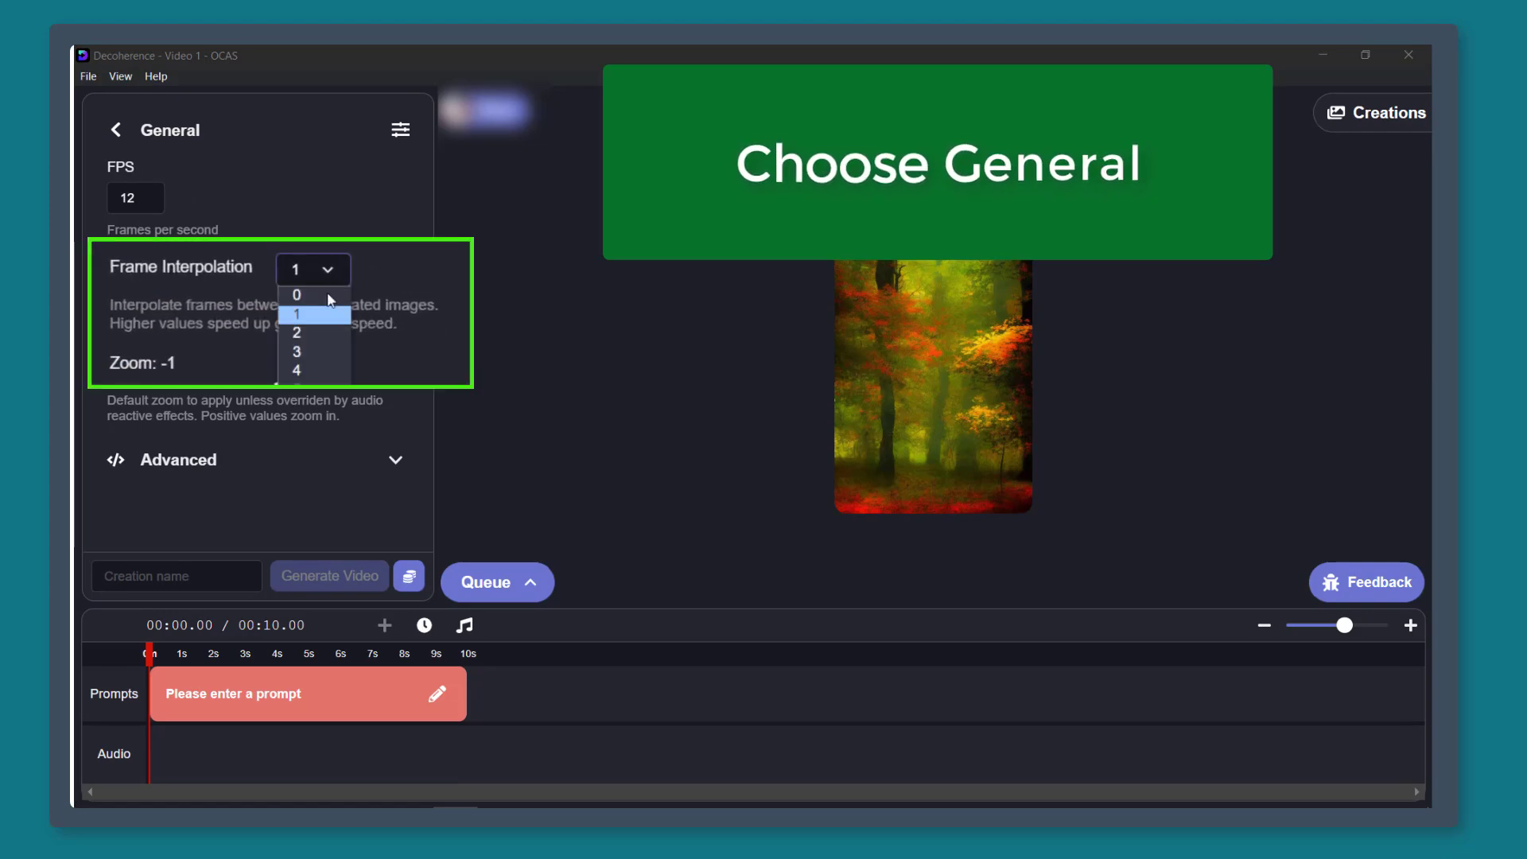
left_click(325, 350)
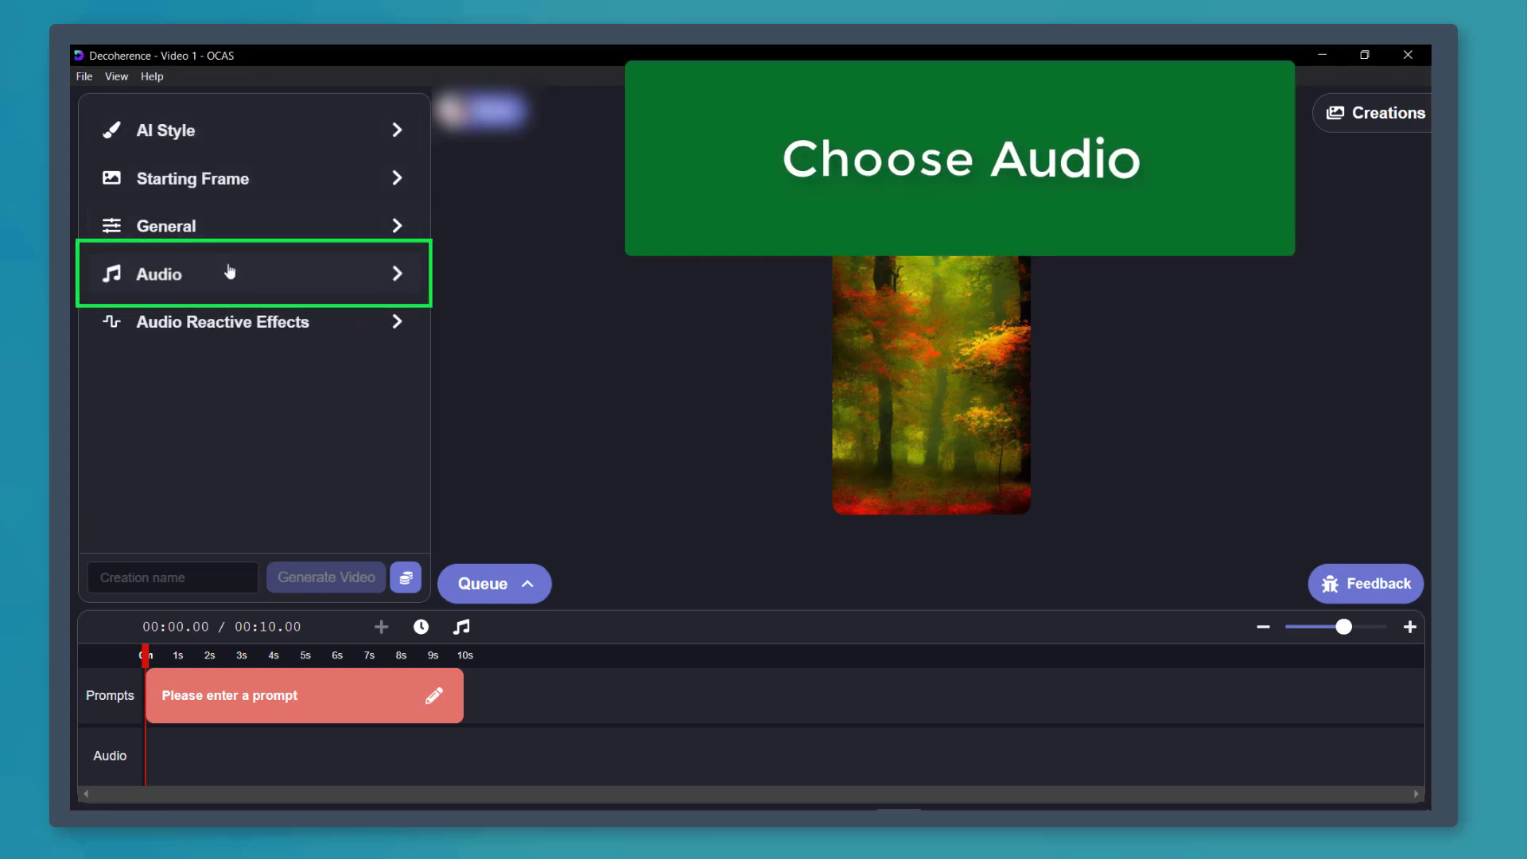
- Import bensound-inspire.mp3 from the Downloads folder as the project's audio
left_click(365, 292)
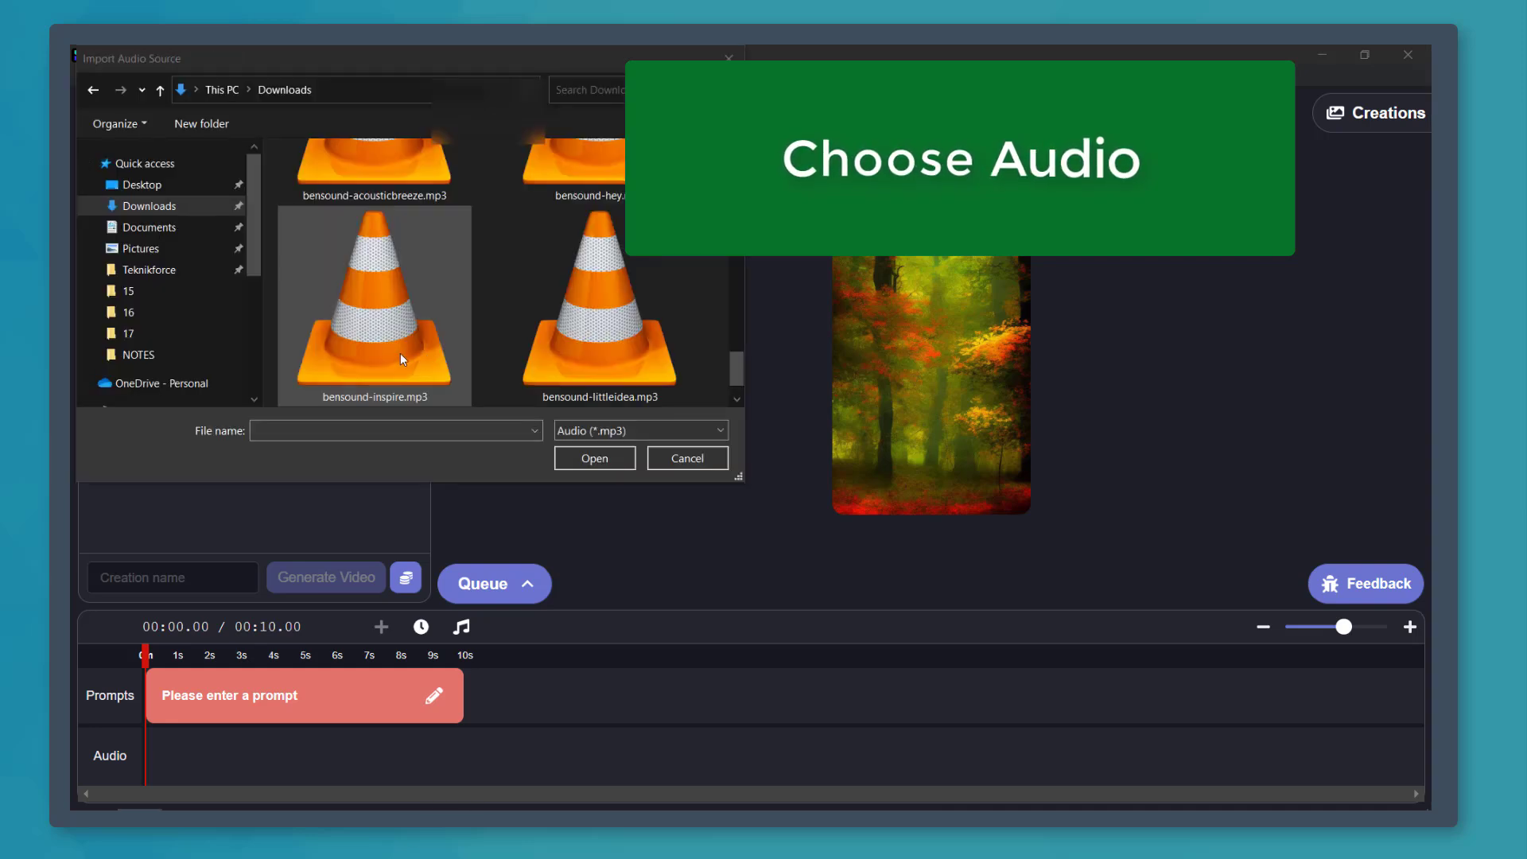
double_click(399, 359)
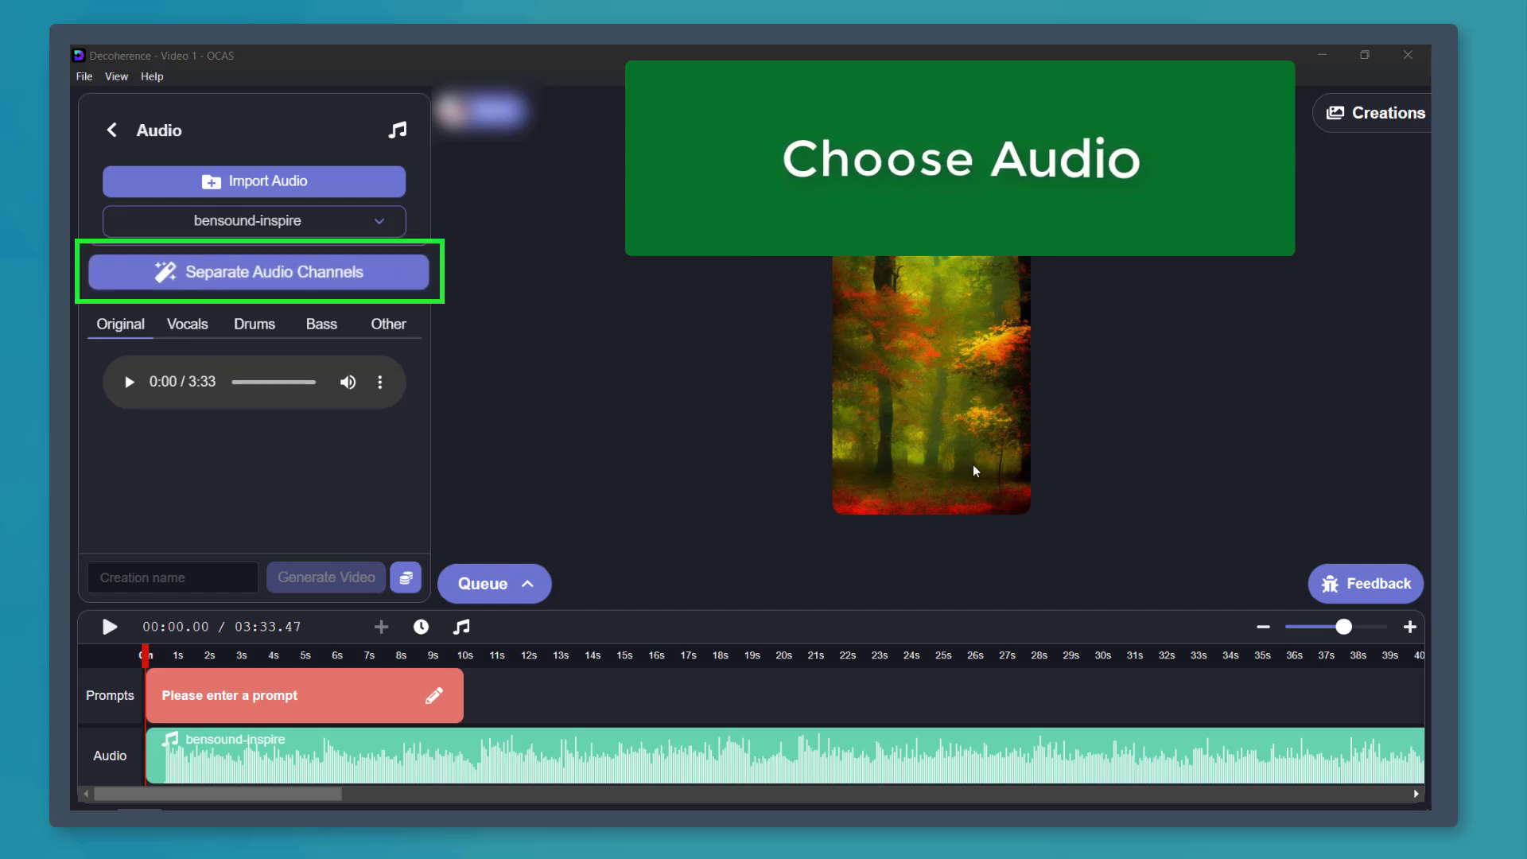
- Look through the imported track's vocals, drums, bass and other channels and separate its audio channels
left_click(165, 326)
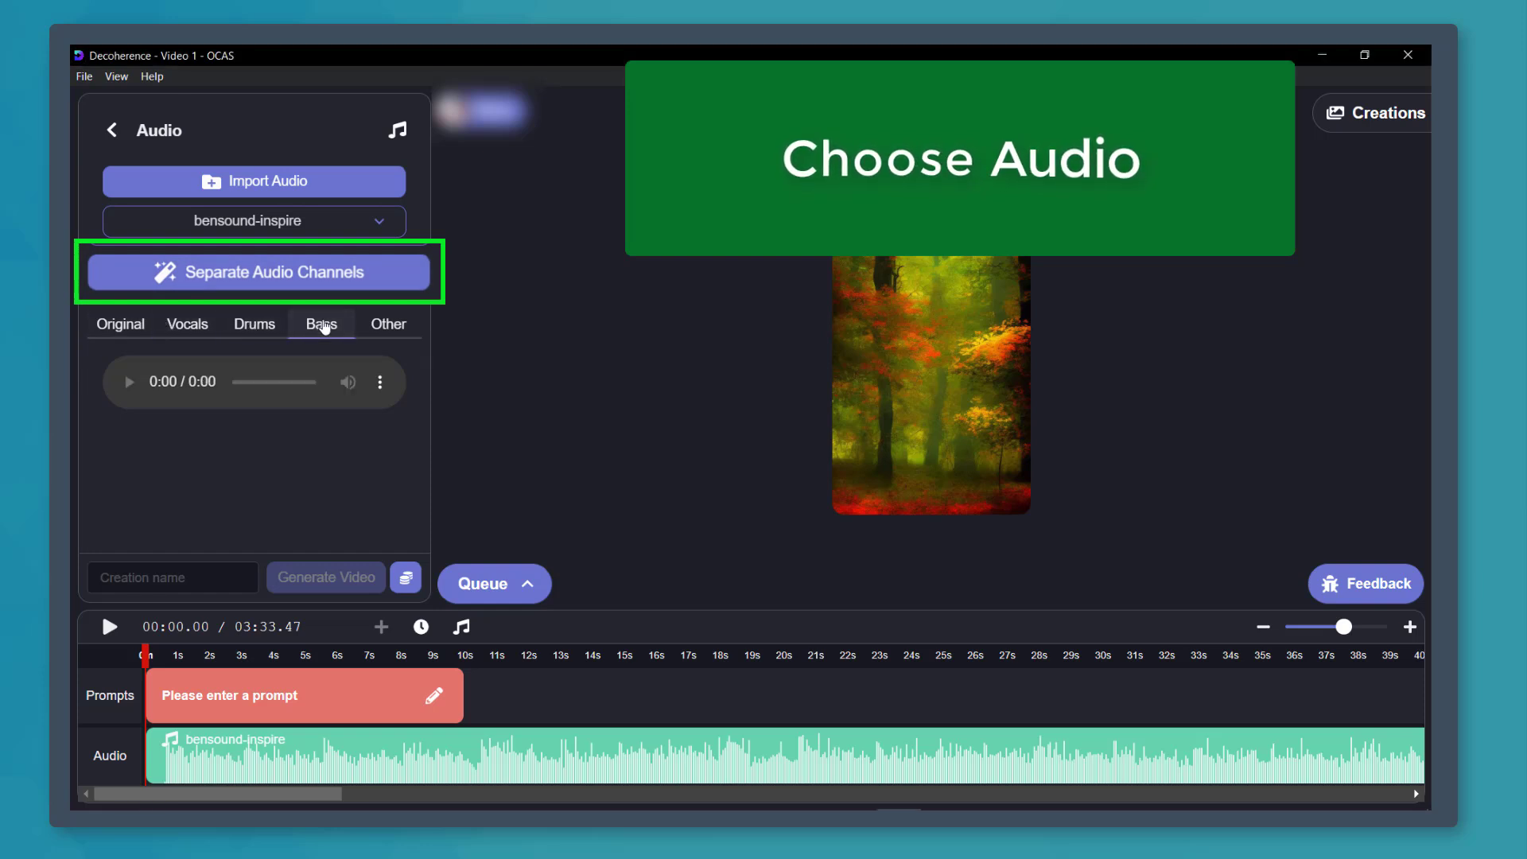
left_click(255, 327)
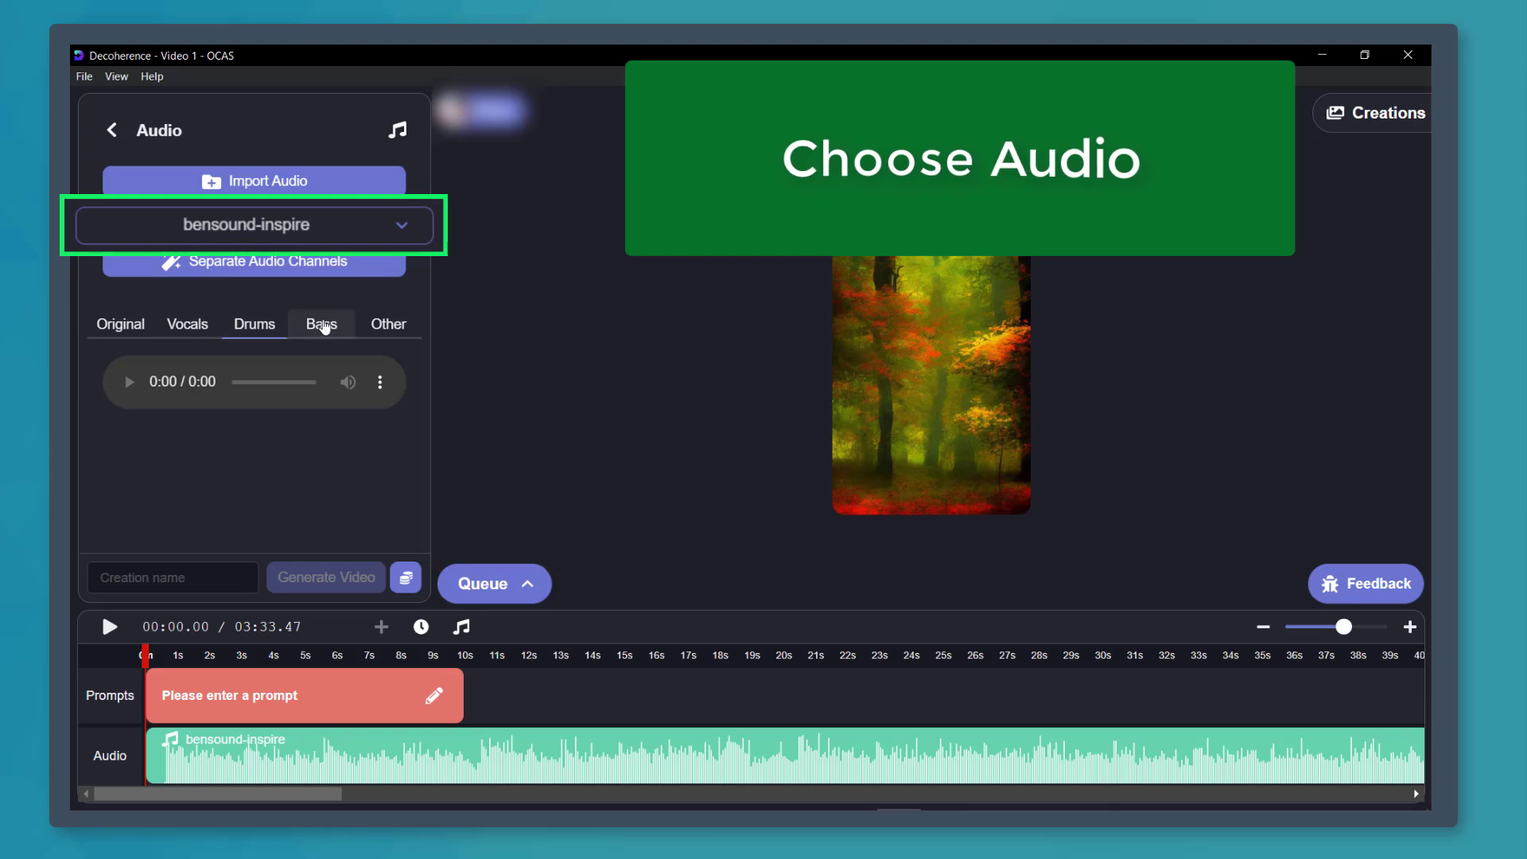
left_click(380, 326)
left_click(103, 335)
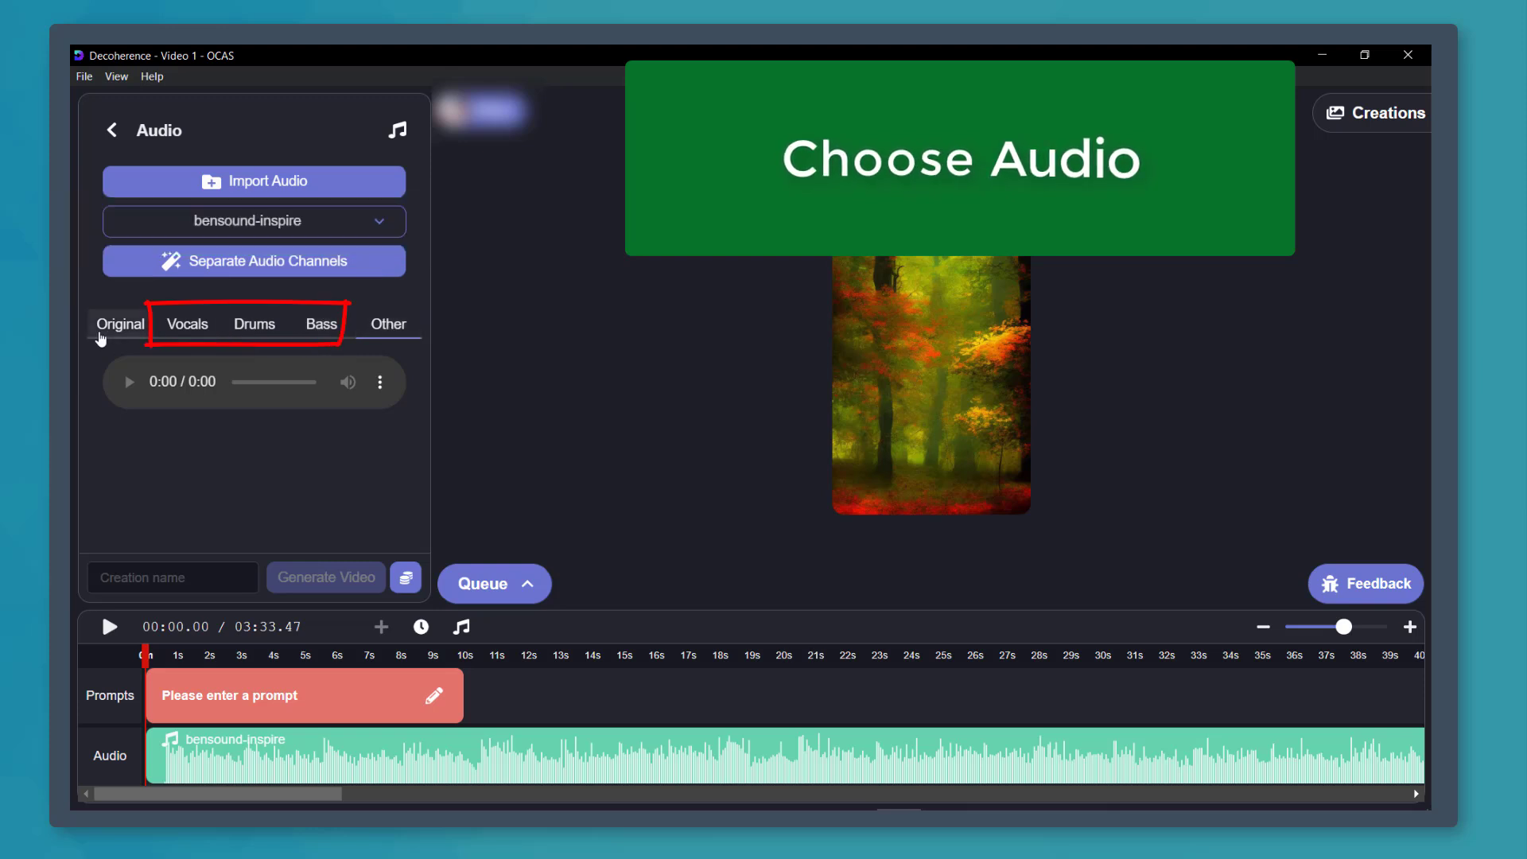
left_click(378, 273)
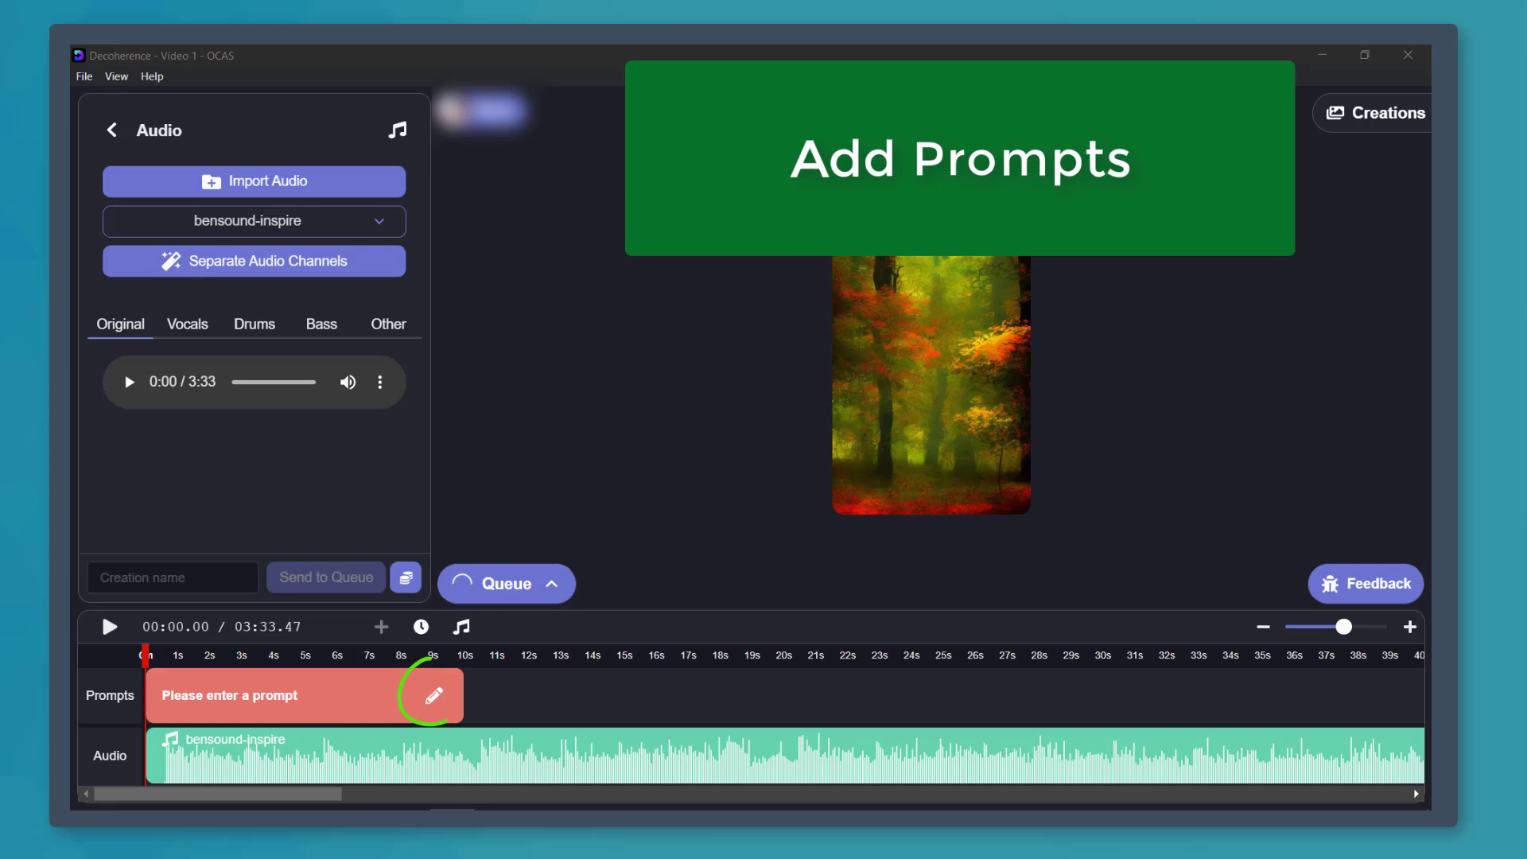
- Write the first timeline prompt as "breath taking mountain, sunset, 4k, man walking"
left_click(433, 696)
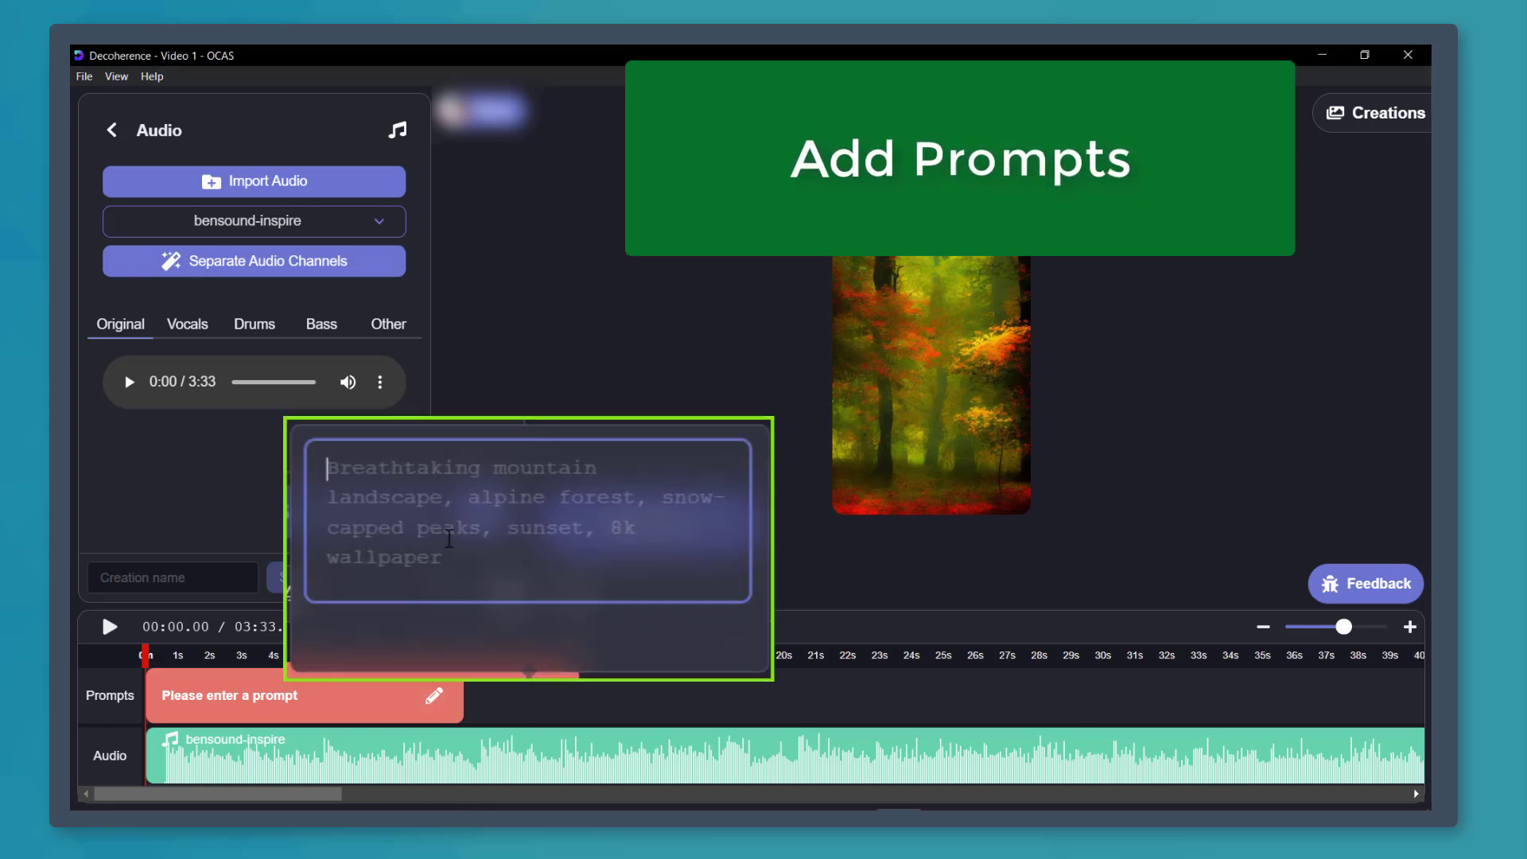
type("breath taking mountain, sunset, 4k, man walking")
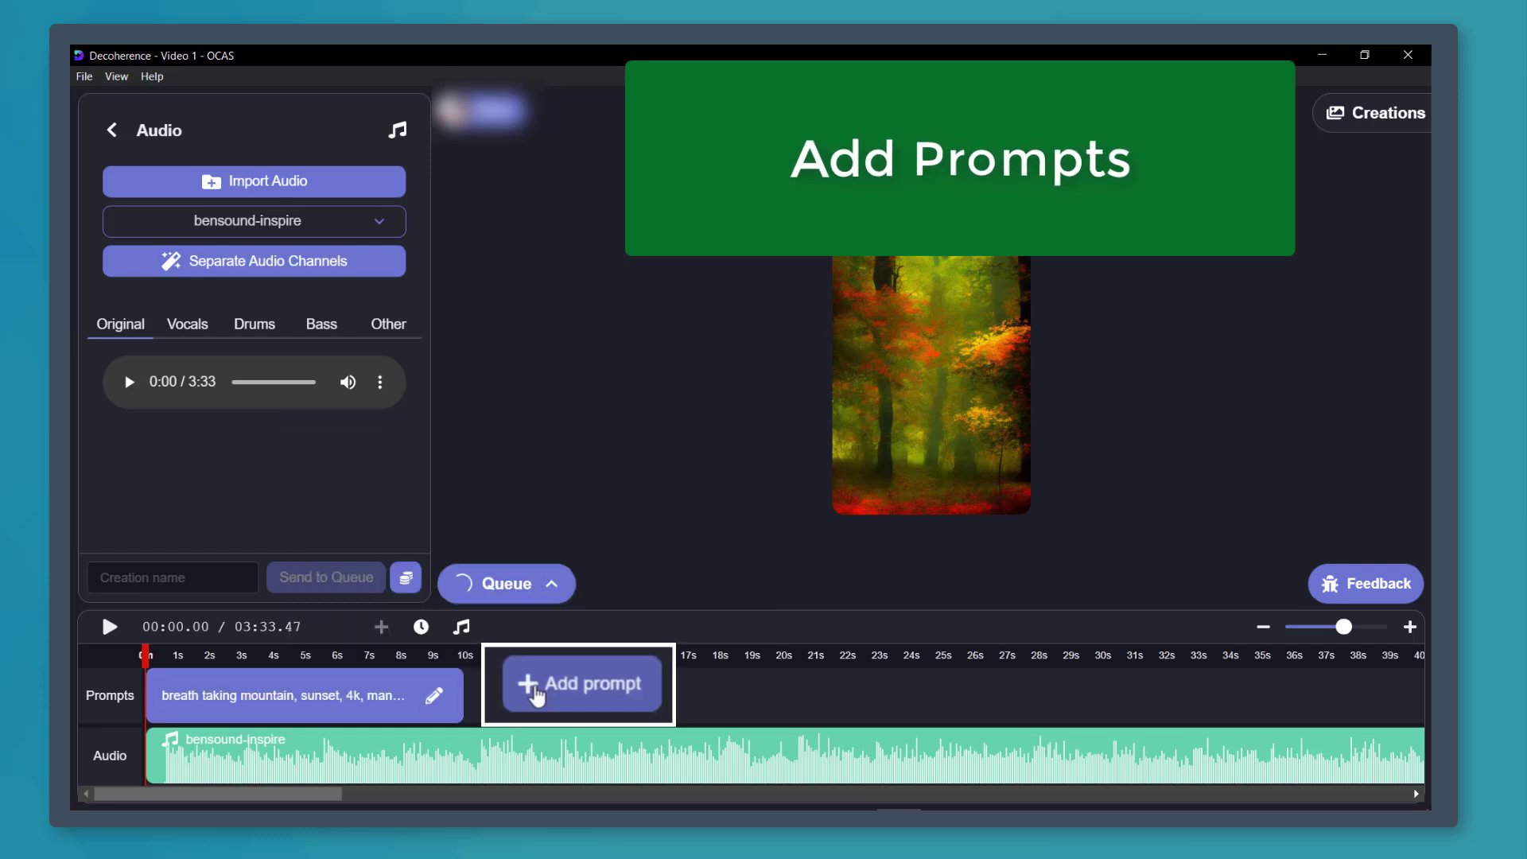
- Add a second prompt reading "Trees, sketches, bench, woman walking with earphones" and lengthen the first prompt to about 15 s
left_click(522, 701)
left_click(754, 696)
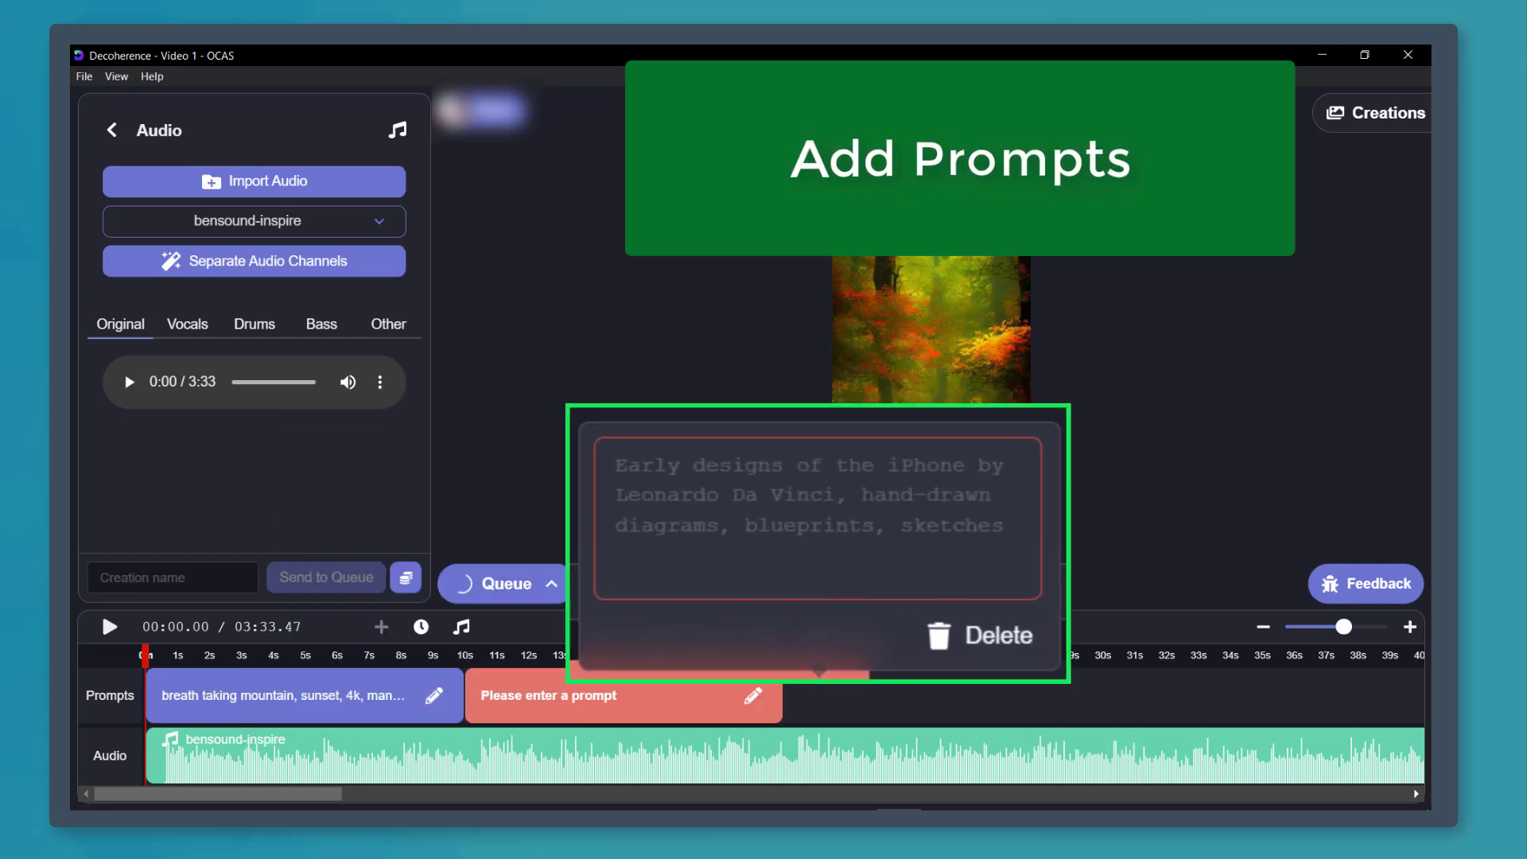
type("Trees, sketches, bench, woman walking with earphones")
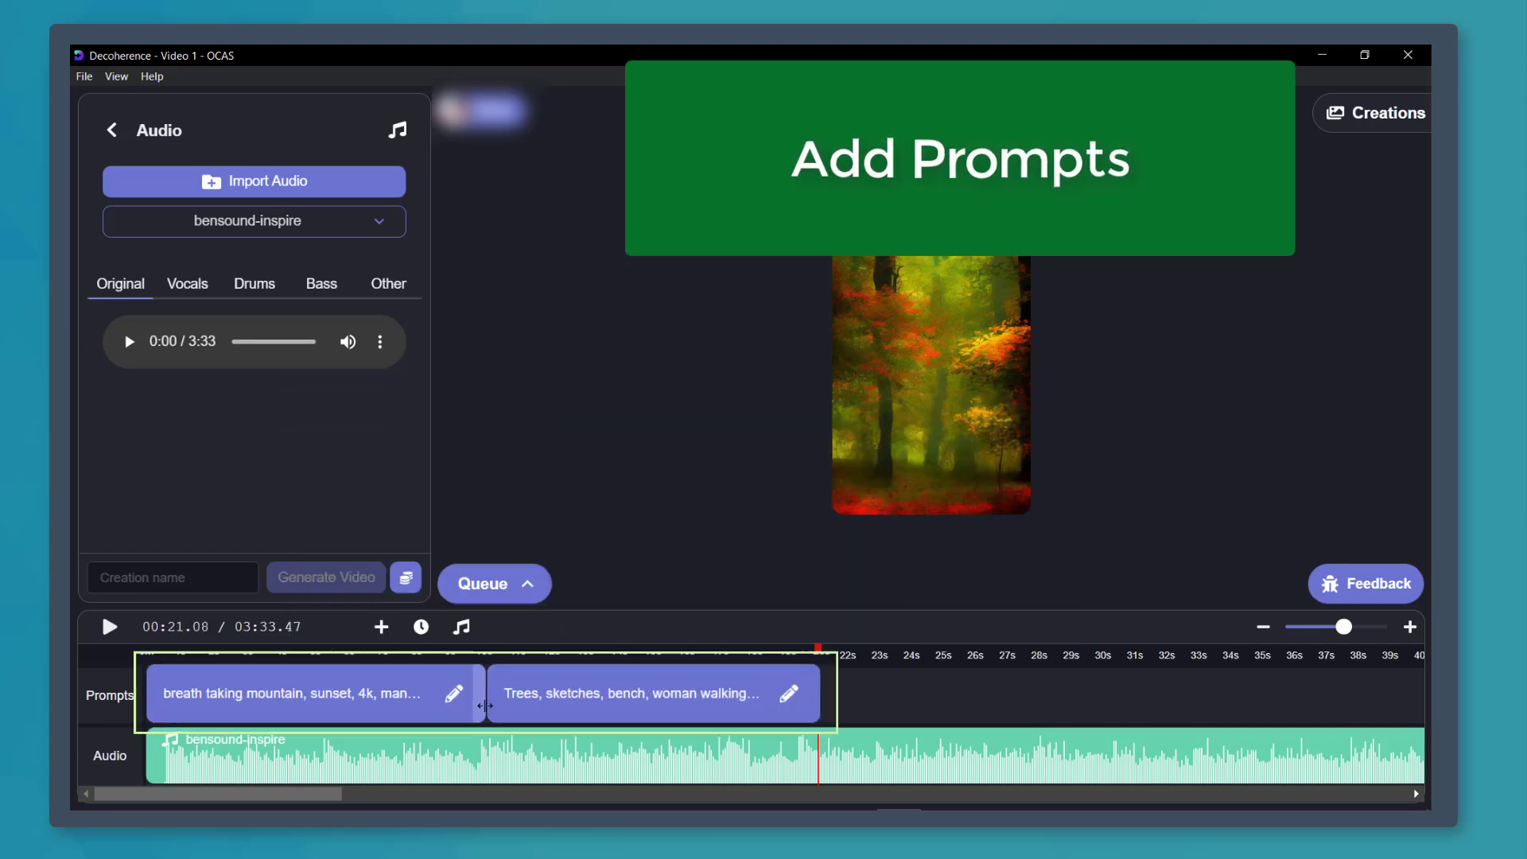
left_click_drag(484, 706, 724, 700)
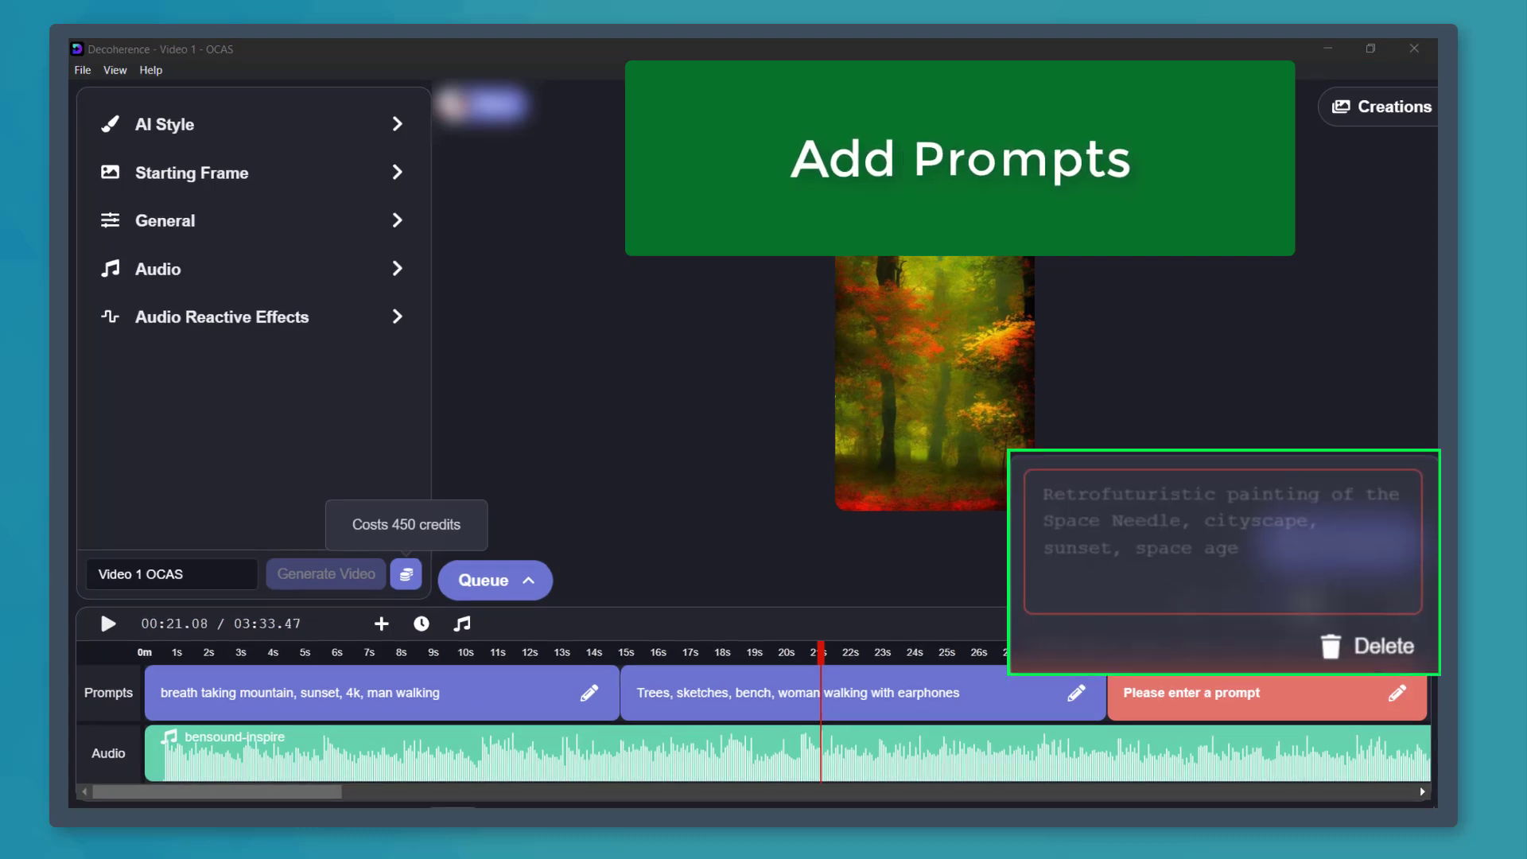
- Add a third prompt at 30 s starting "Retrofuturistic painting of the space needle, cityspace, sunset", and trim the audio to the last prompt's end at 1 minute
left_click(1128, 698)
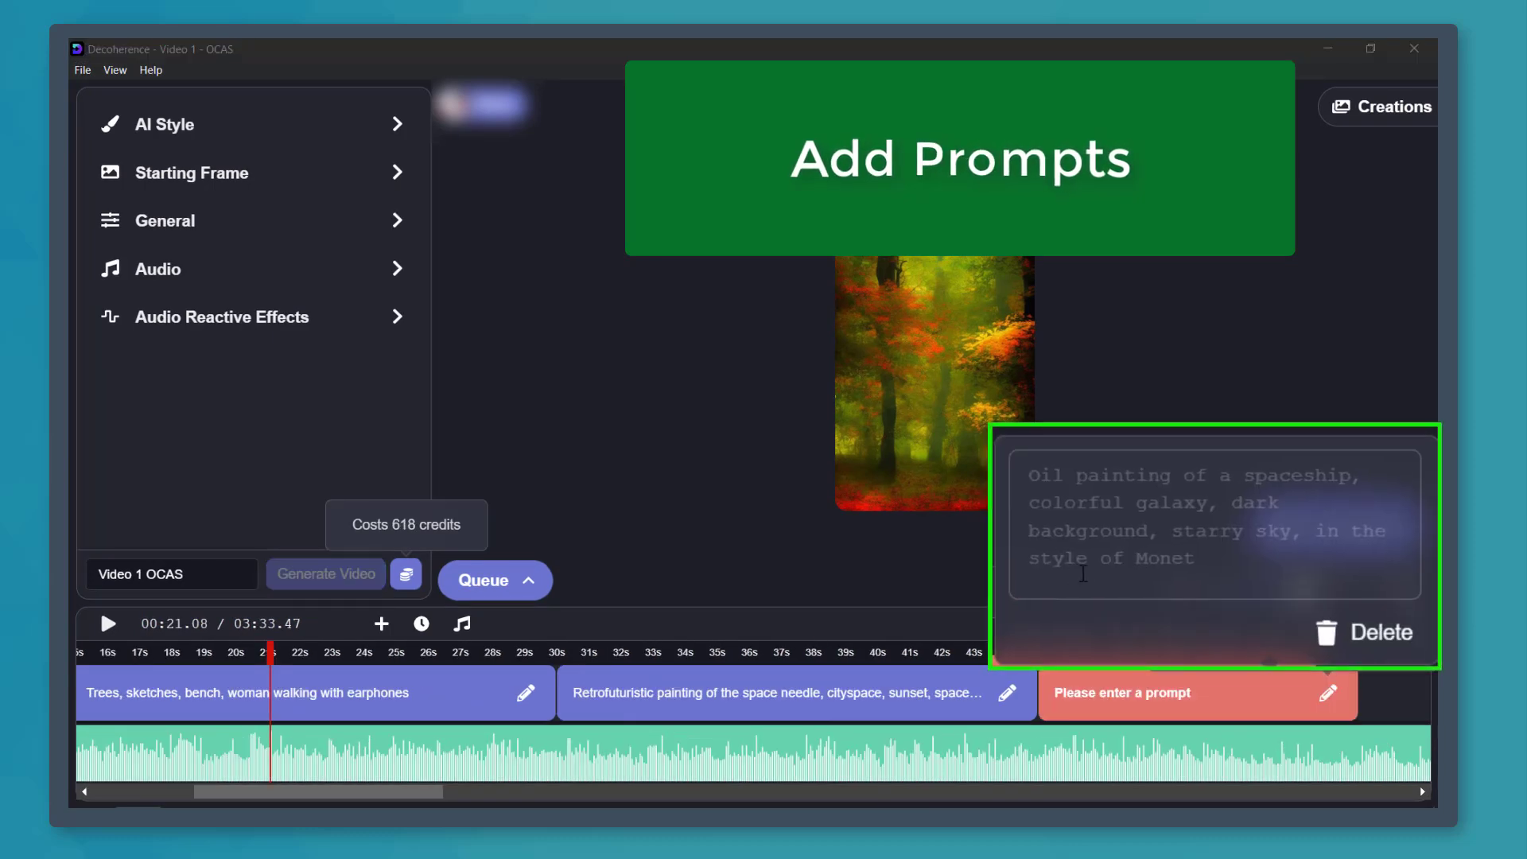
left_click(1091, 565)
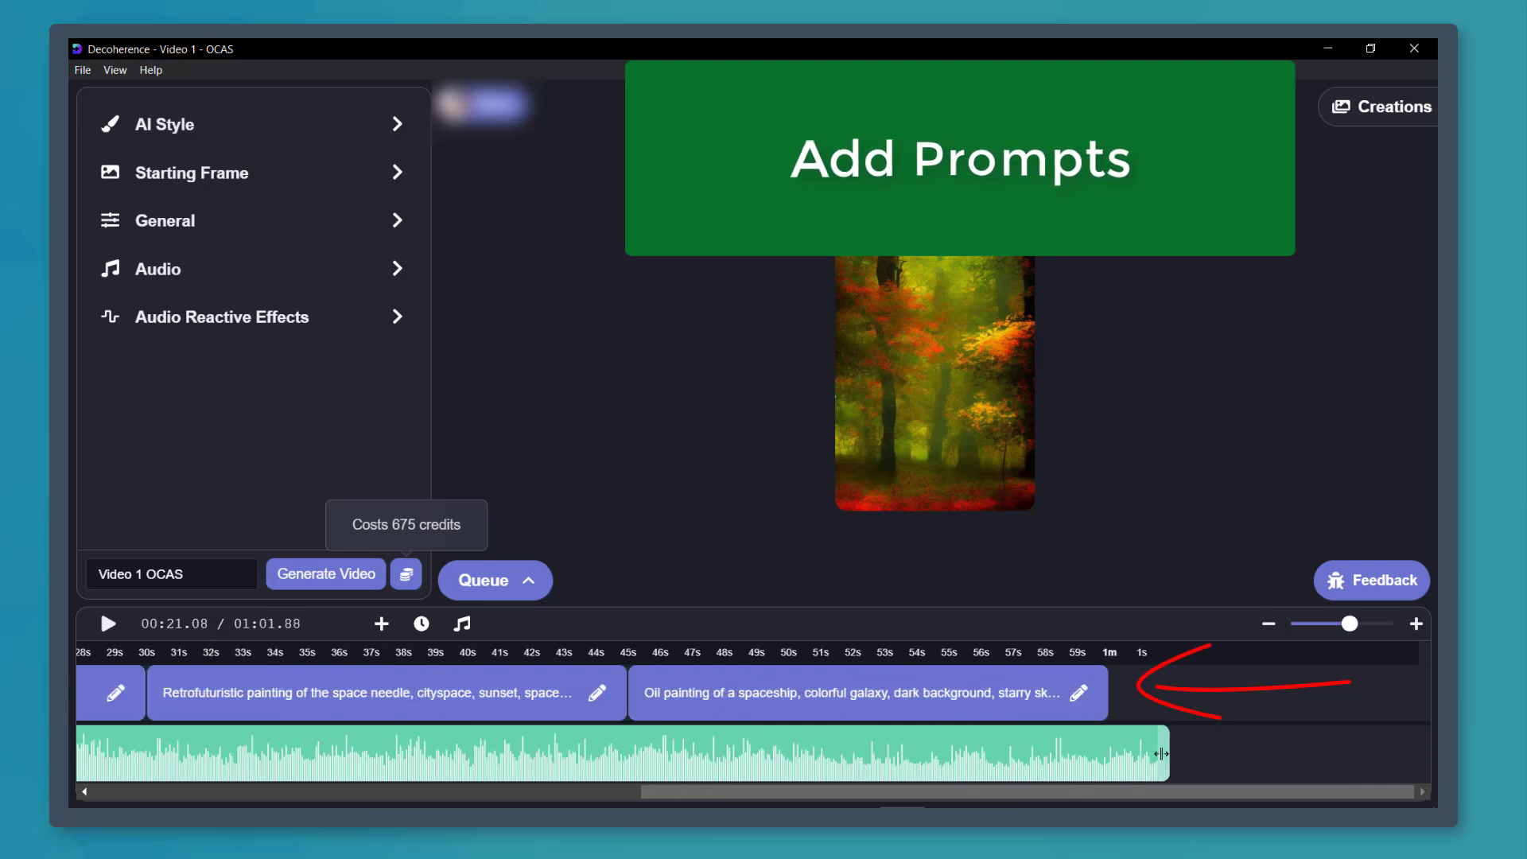
left_click_drag(1154, 754, 1103, 752)
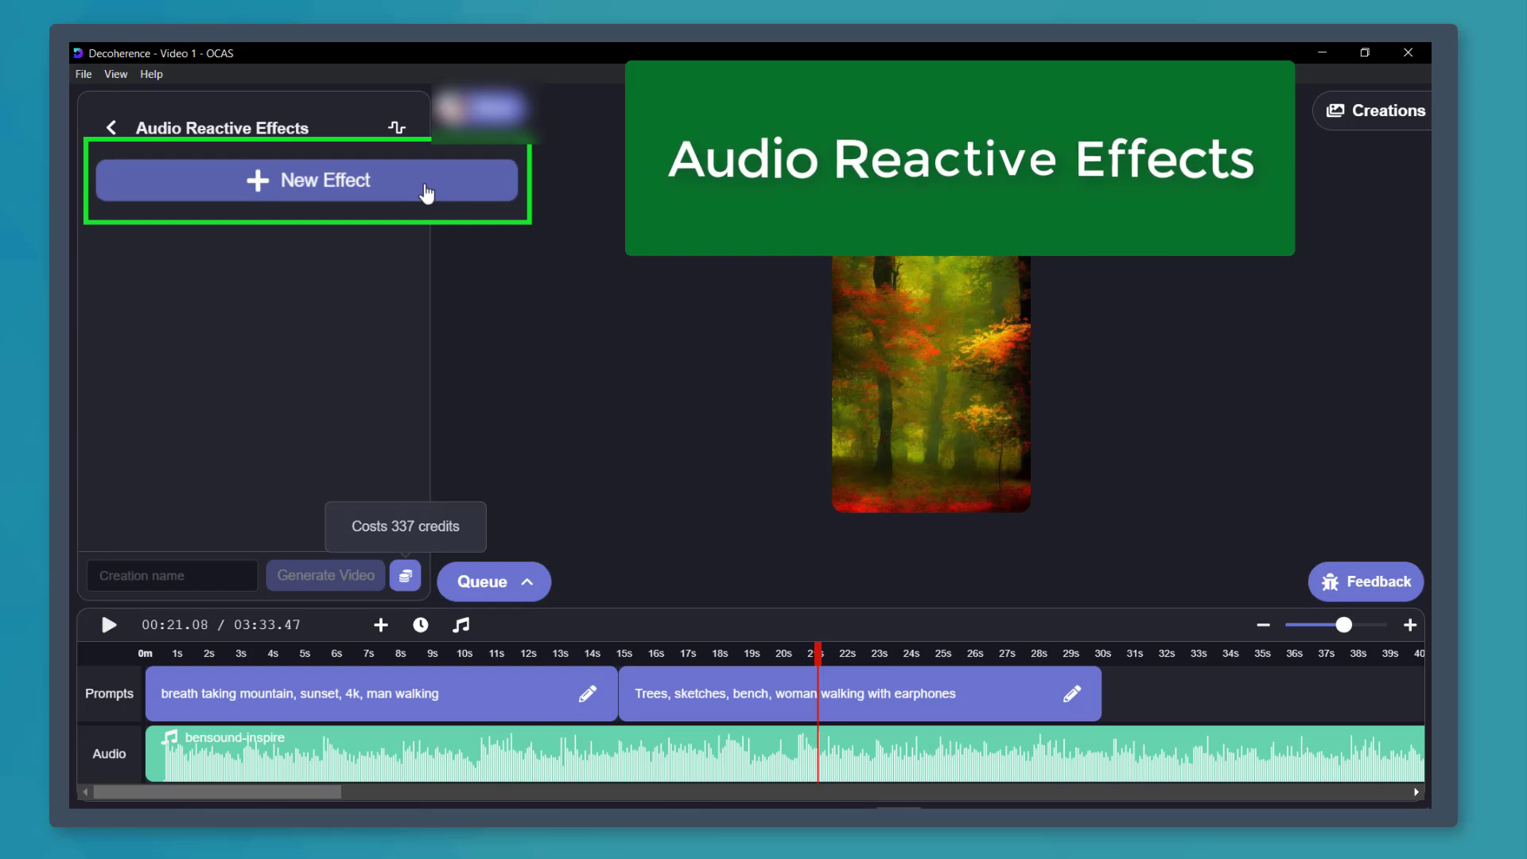
- Add a new audio reactive effect driven by the Original Audio channel and open its choice of effects
left_click(344, 182)
left_click(343, 180)
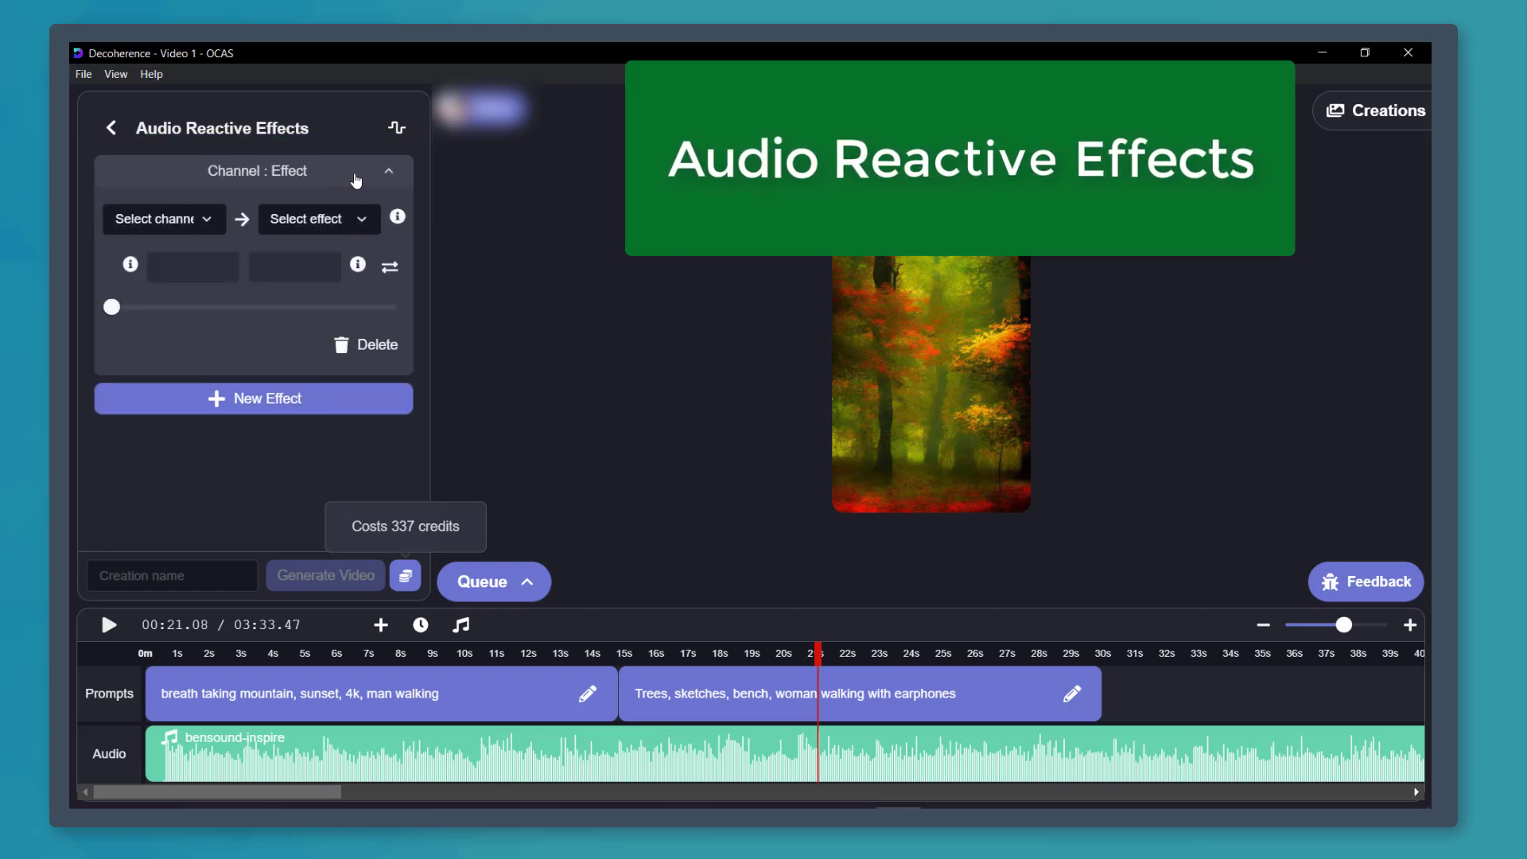
left_click(203, 220)
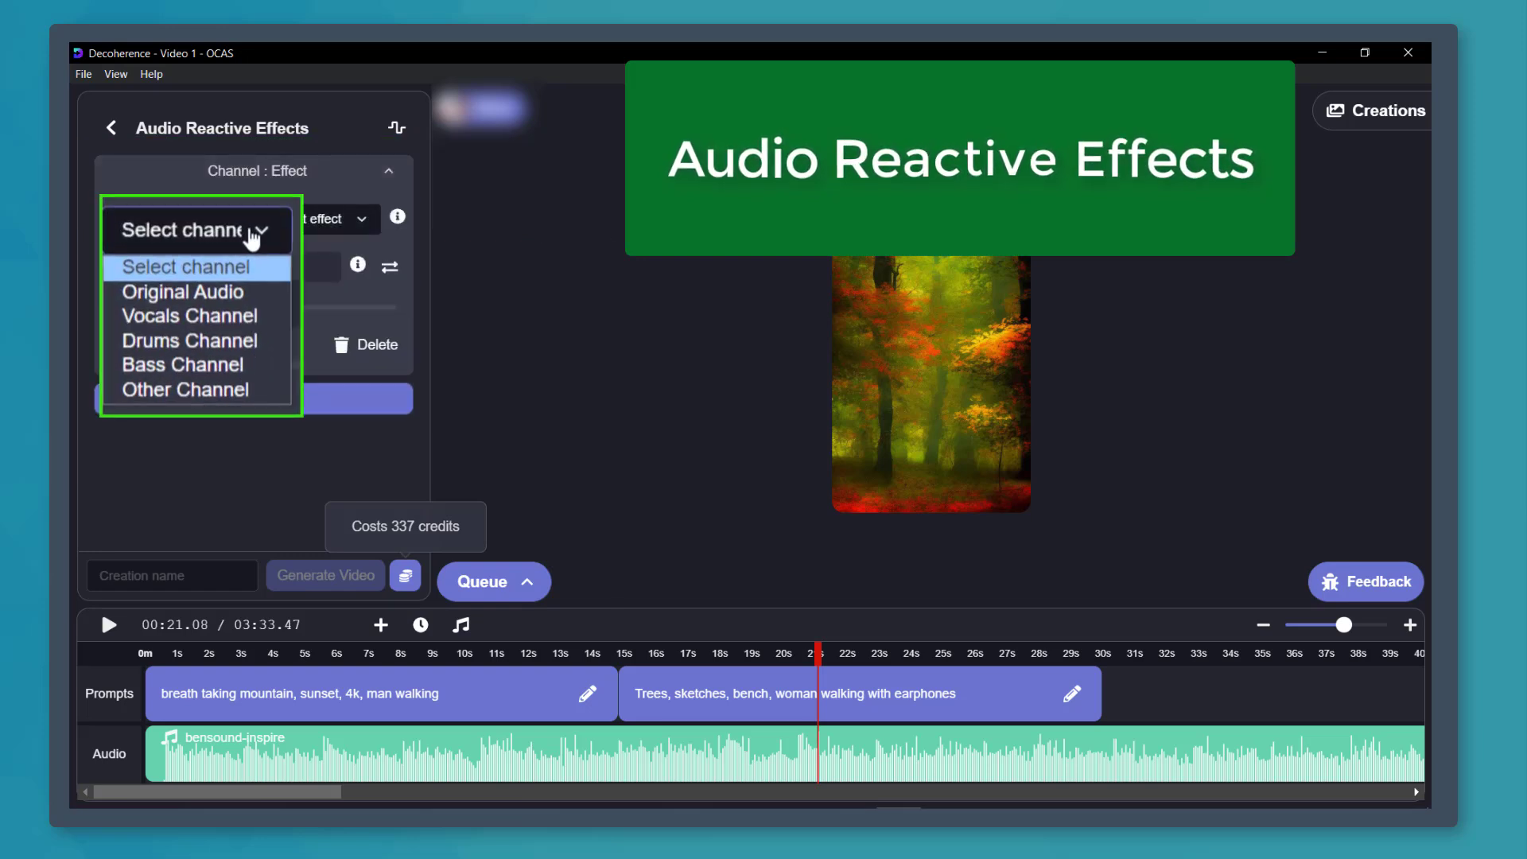
left_click(183, 292)
left_click(350, 224)
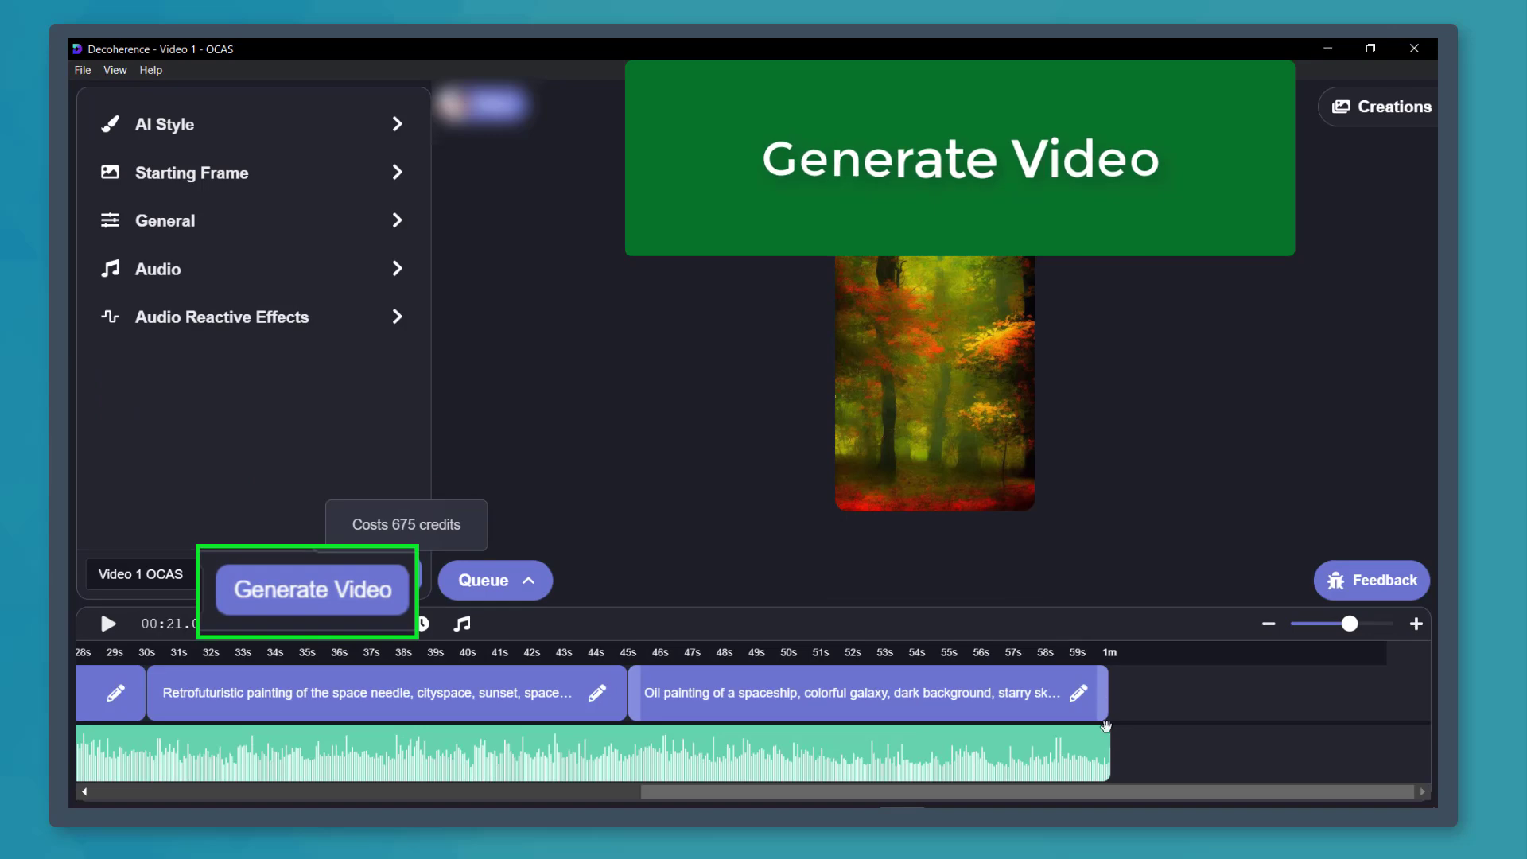
- Try to generate the video and view the plan options for getting more credits
left_click(370, 591)
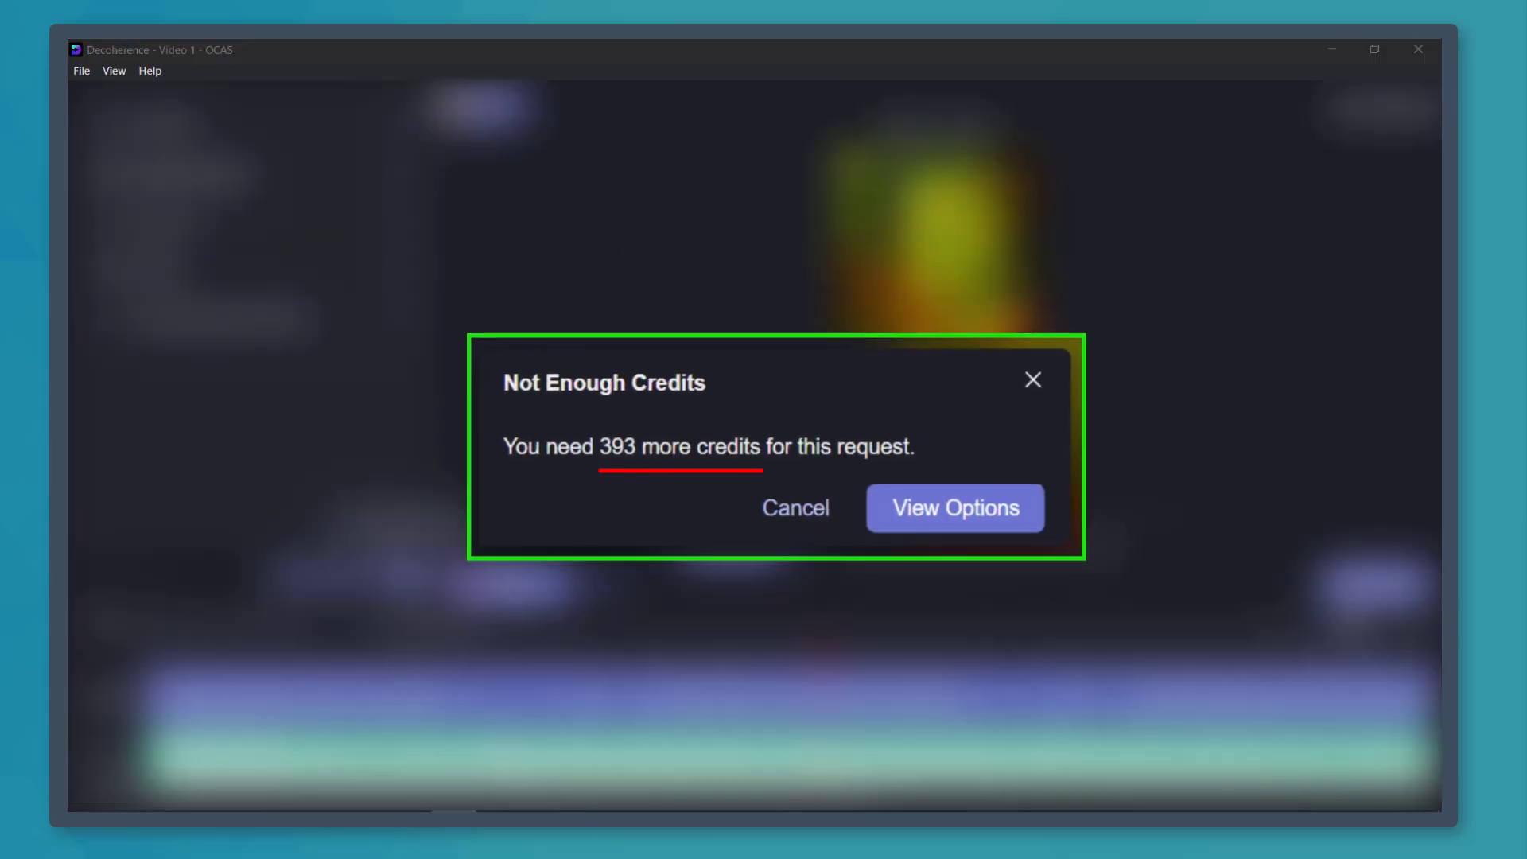
left_click(859, 497)
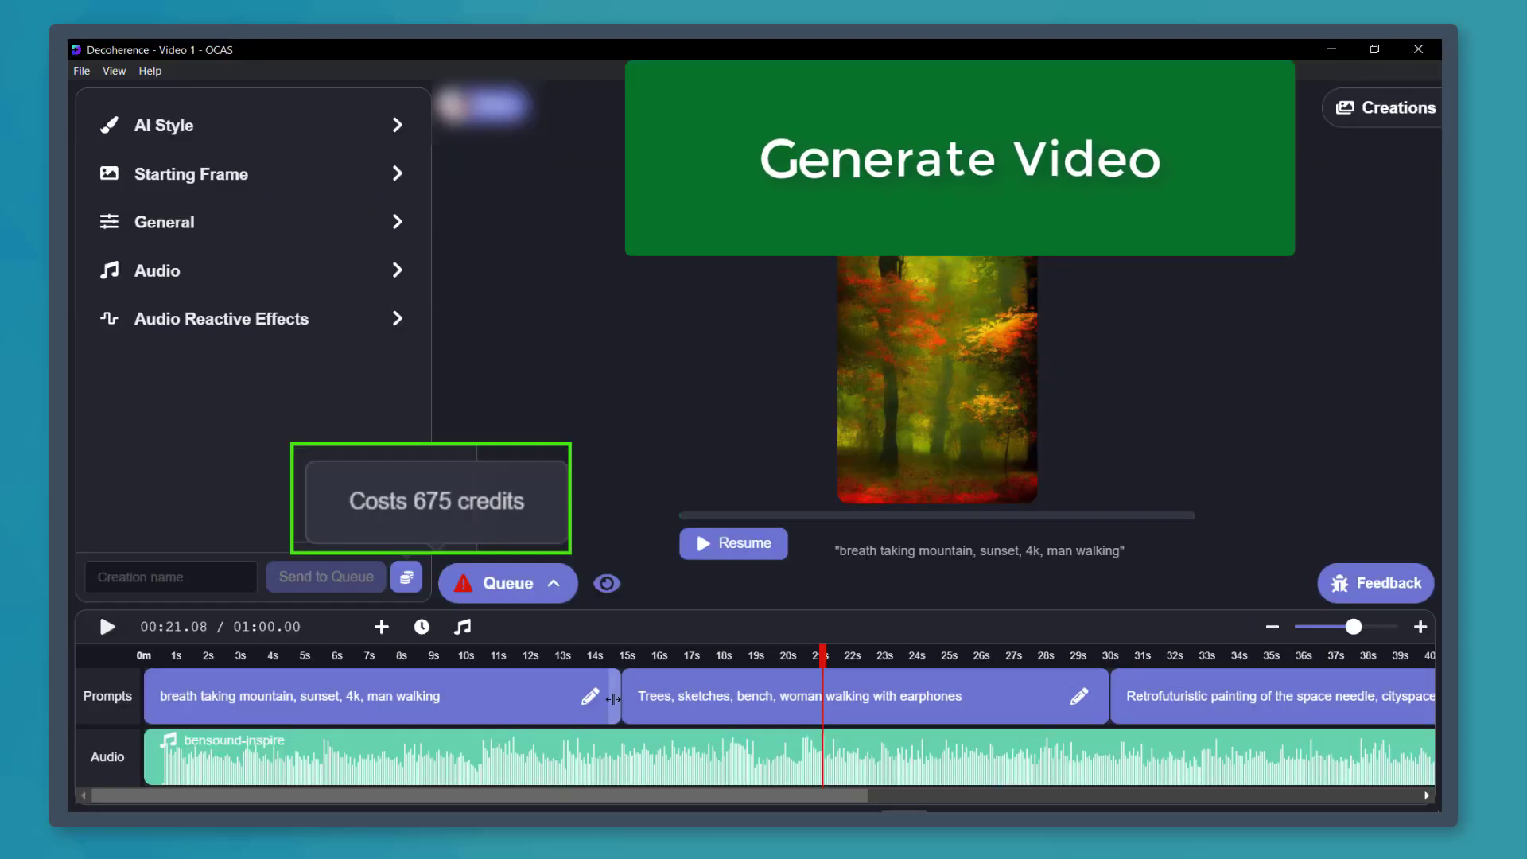
- Shorten the timeline prompts, the first to about 6.5 s, and trim the audio to the last prompt's end at about 26 s
left_click_drag(613, 698, 352, 698)
mouse_move(144, 795)
left_mouse_down()
mouse_move(178, 795)
mouse_move(143, 795)
left_mouse_up()
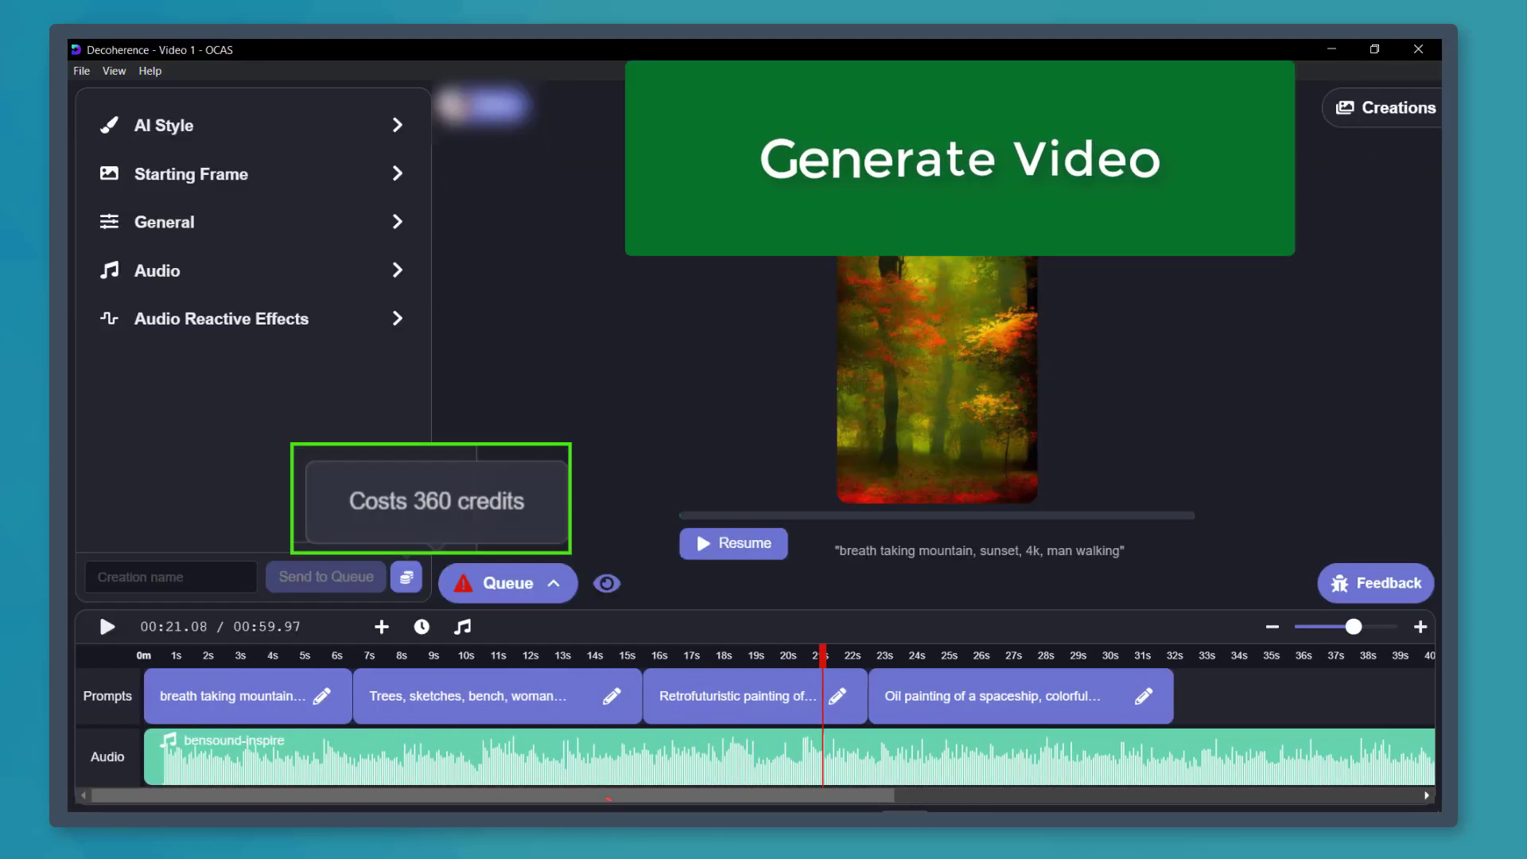
left_click_drag(1173, 696, 1105, 680)
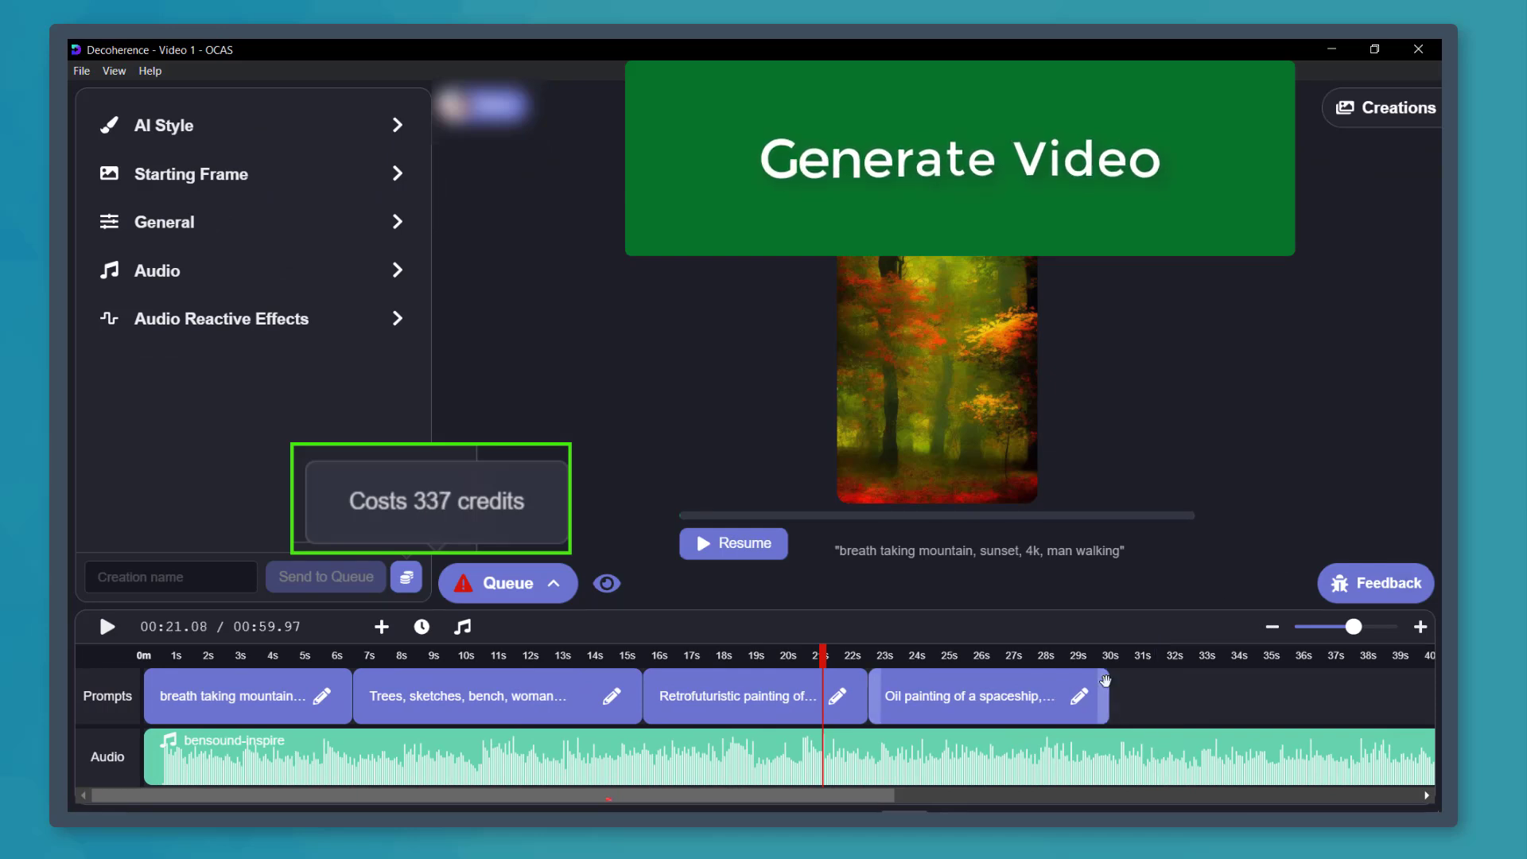
left_click_drag(871, 708, 859, 705)
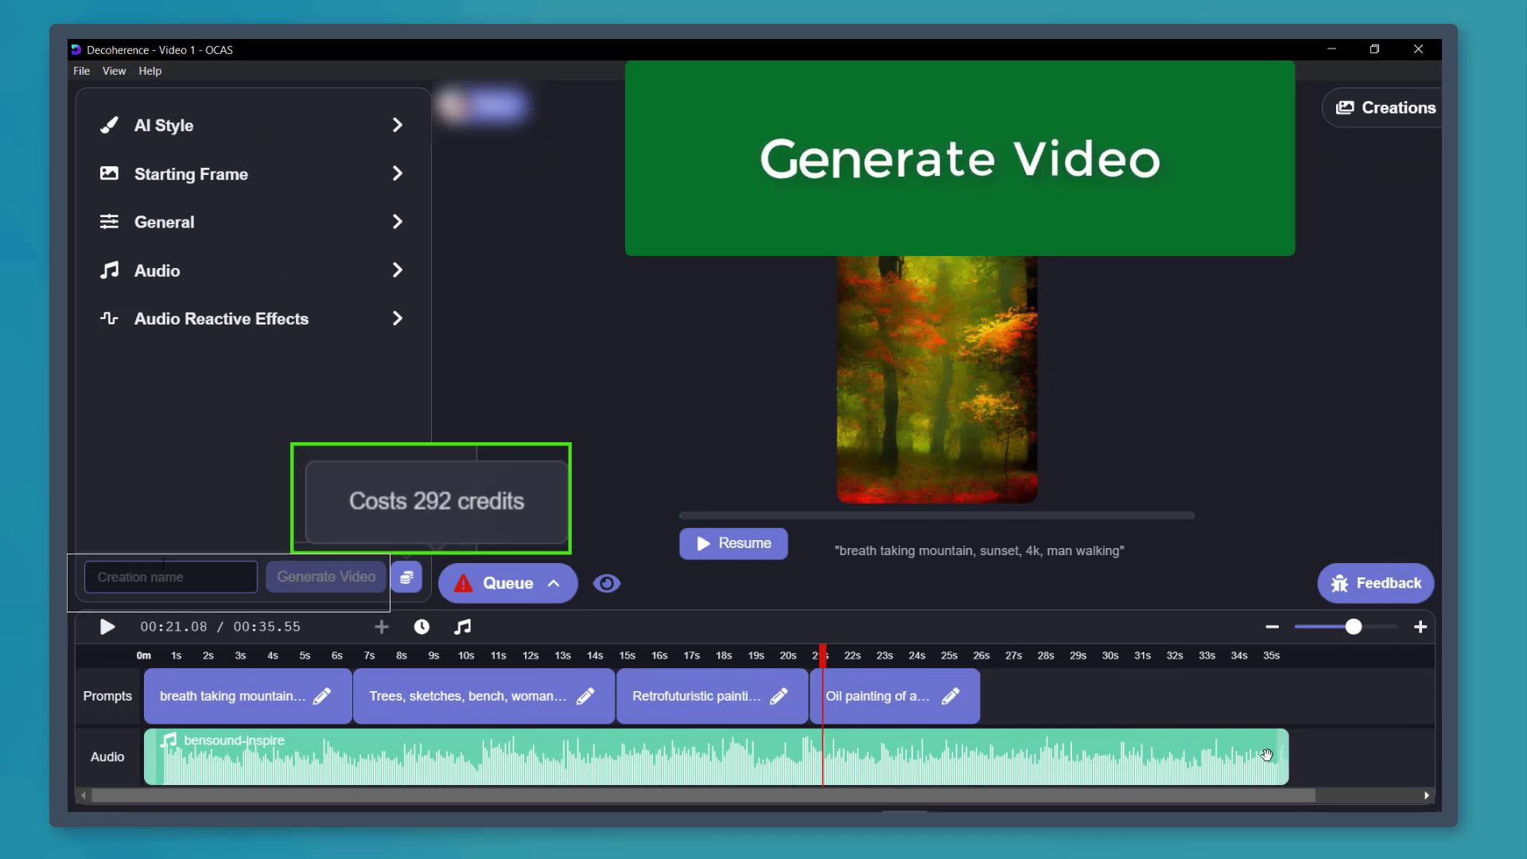
left_click_drag(1286, 747, 1122, 746)
- Try to generate the video under the creation name "Video 1 Ocas"
type("Video 1 Ocas")
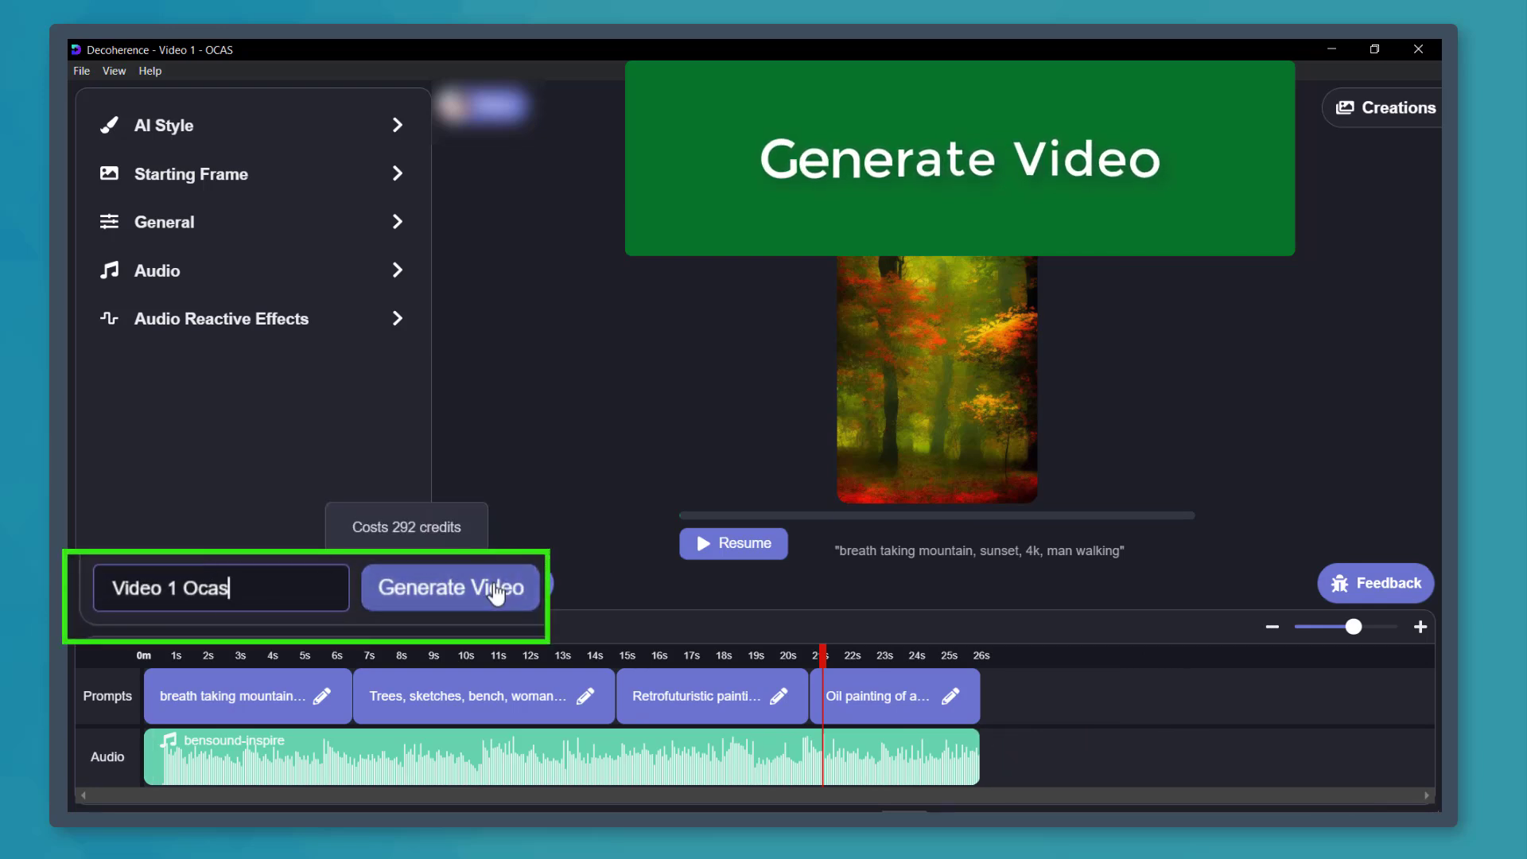
left_click(501, 603)
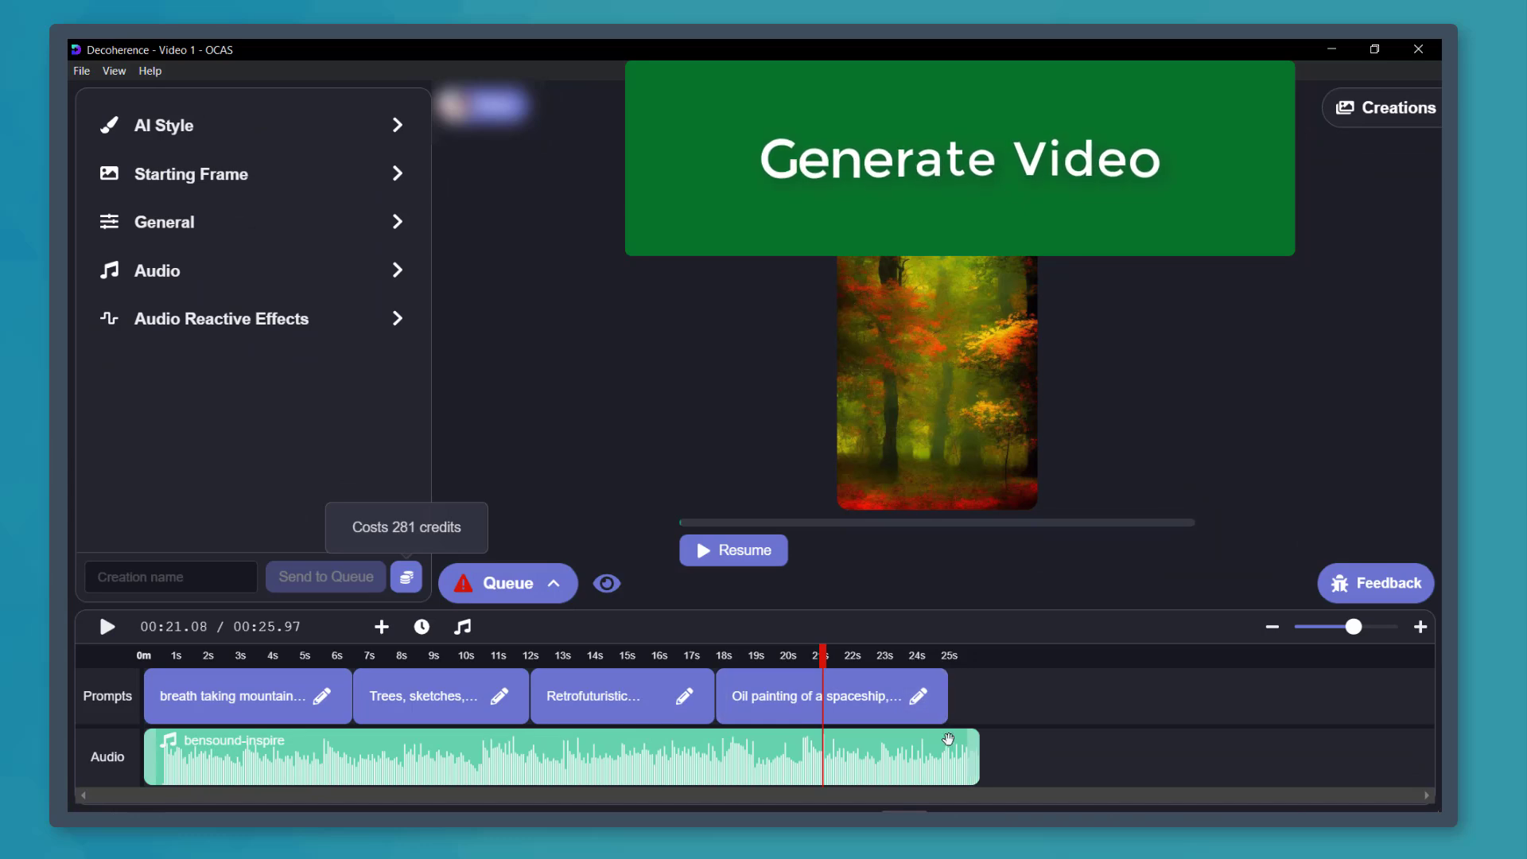
- Trim the audio to 25 s to match the prompts and generate the video as "Video 1 OCAS"
left_click_drag(974, 754, 947, 753)
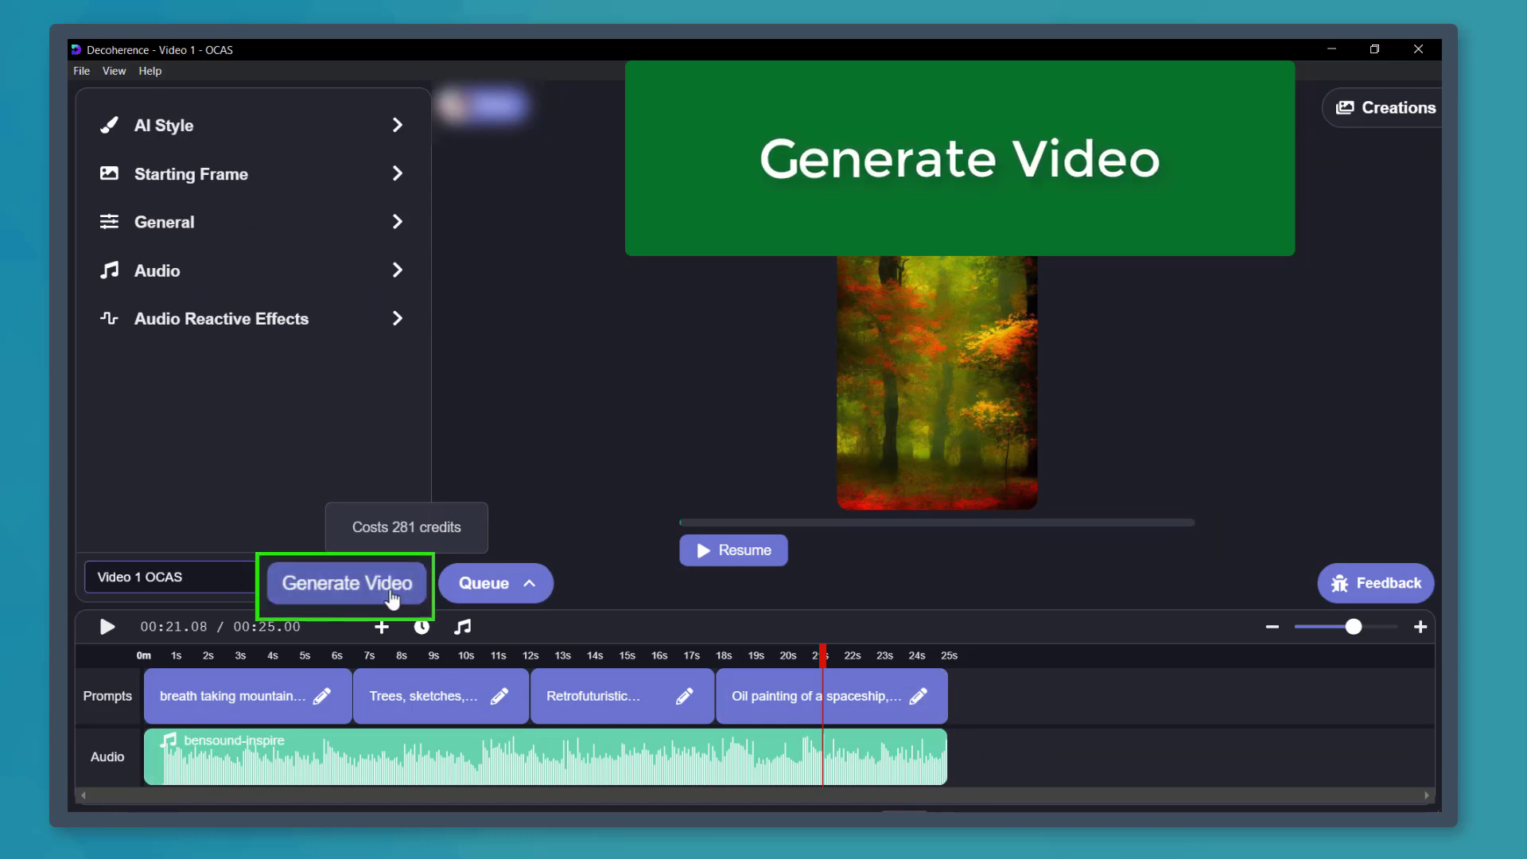
left_click(392, 598)
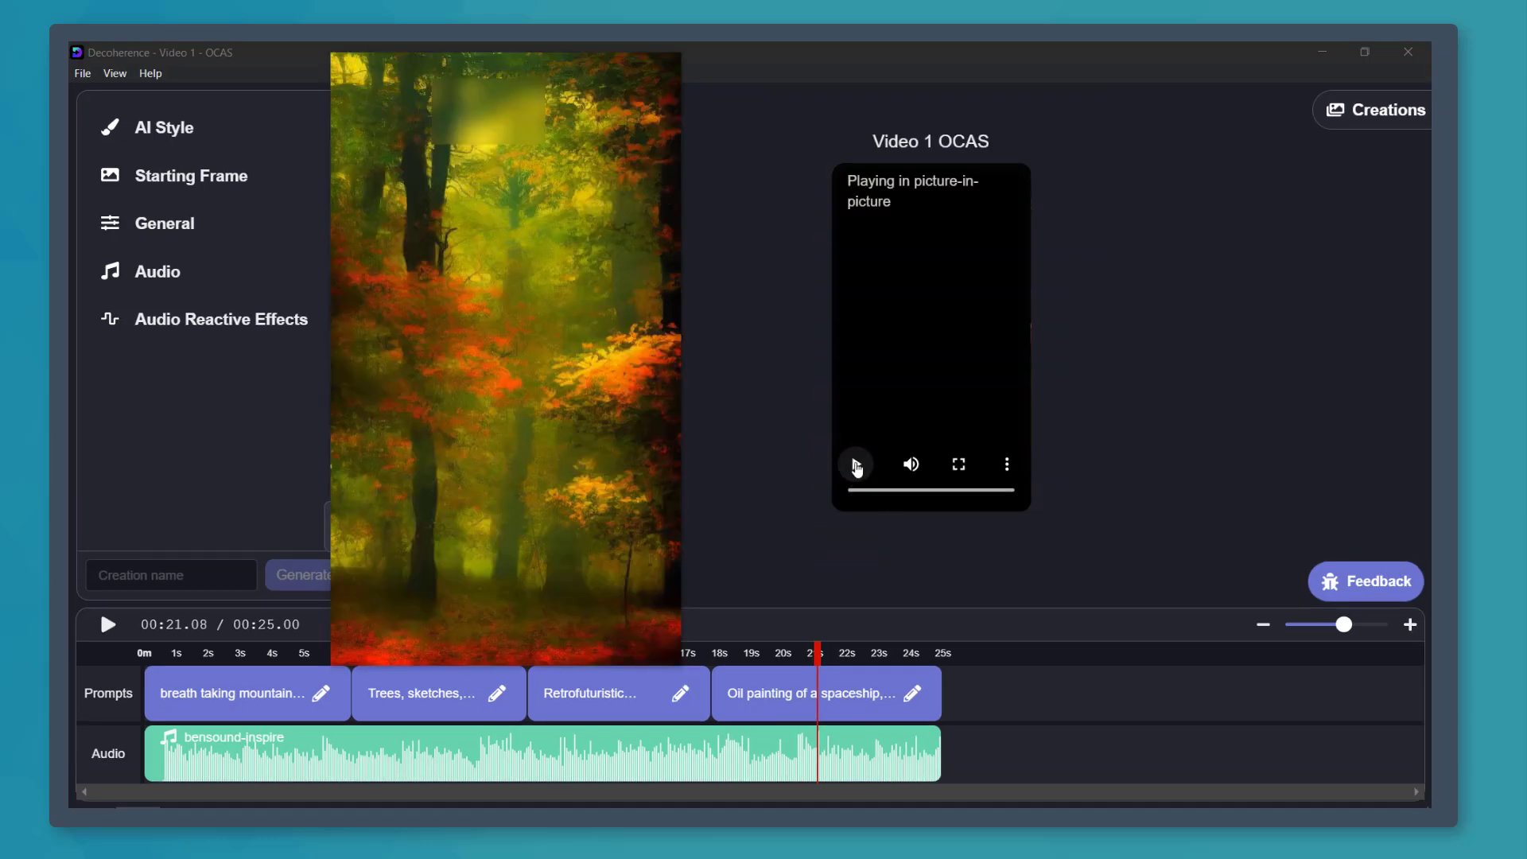
- Play the generated video "Video 1 OCAS"
left_click(857, 468)
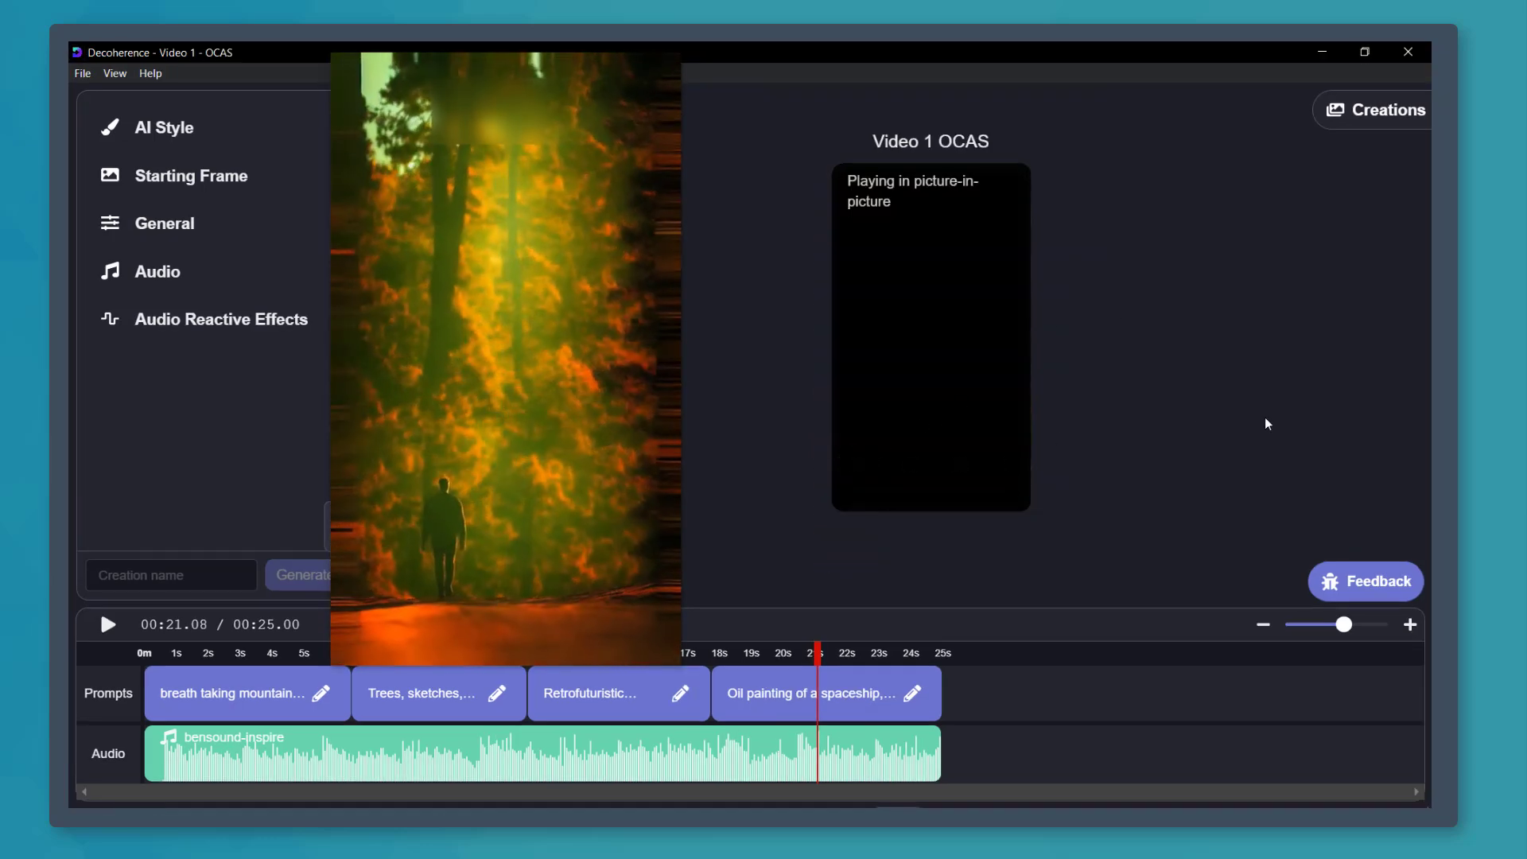